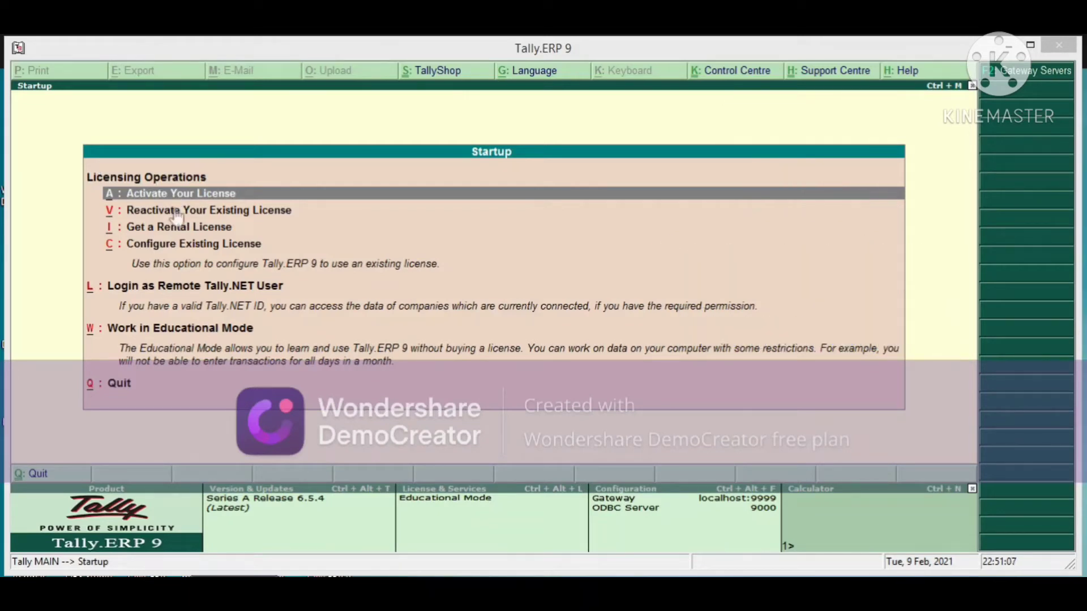
# Review the Startup menu's options, from Activate Your License through the licence, remote login, Educational Mode and Quit entries
pyautogui.click(204, 210)
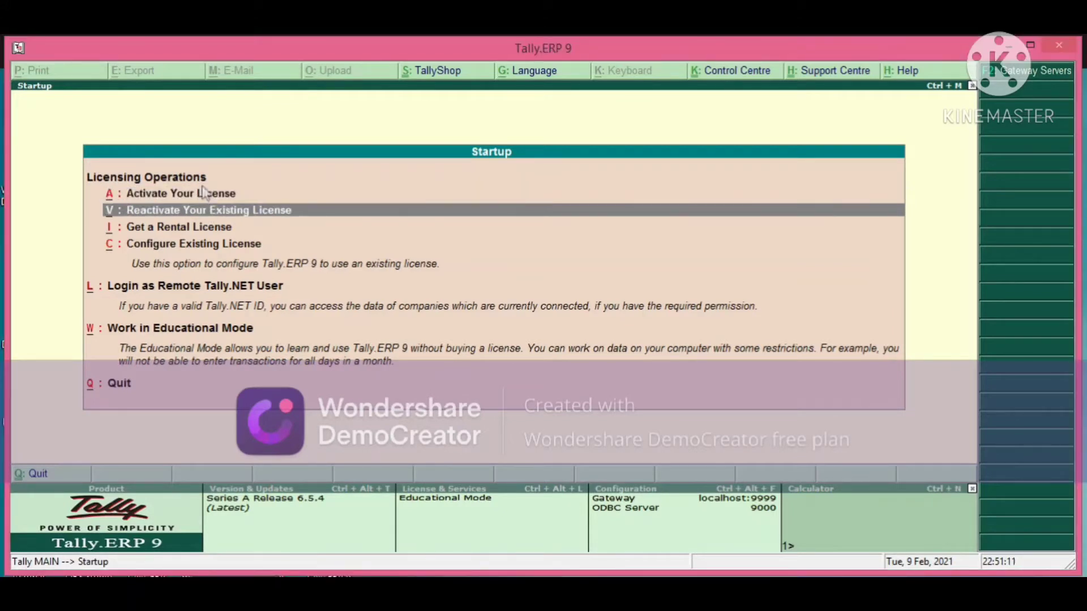
pyautogui.press('Up')
pyautogui.press('Down')
pyautogui.press('Down')
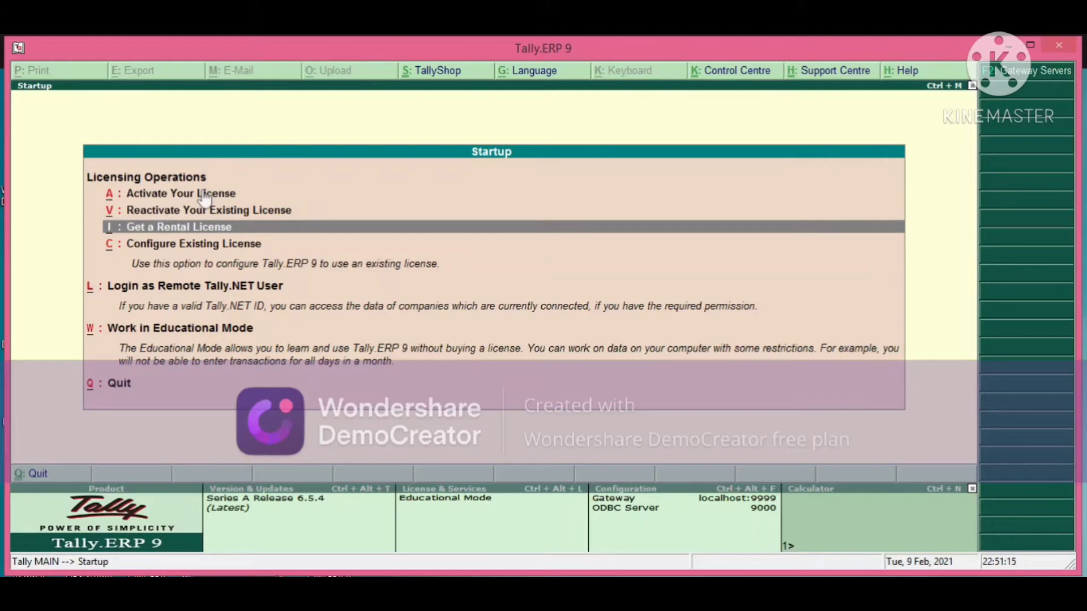
pyautogui.press('Down')
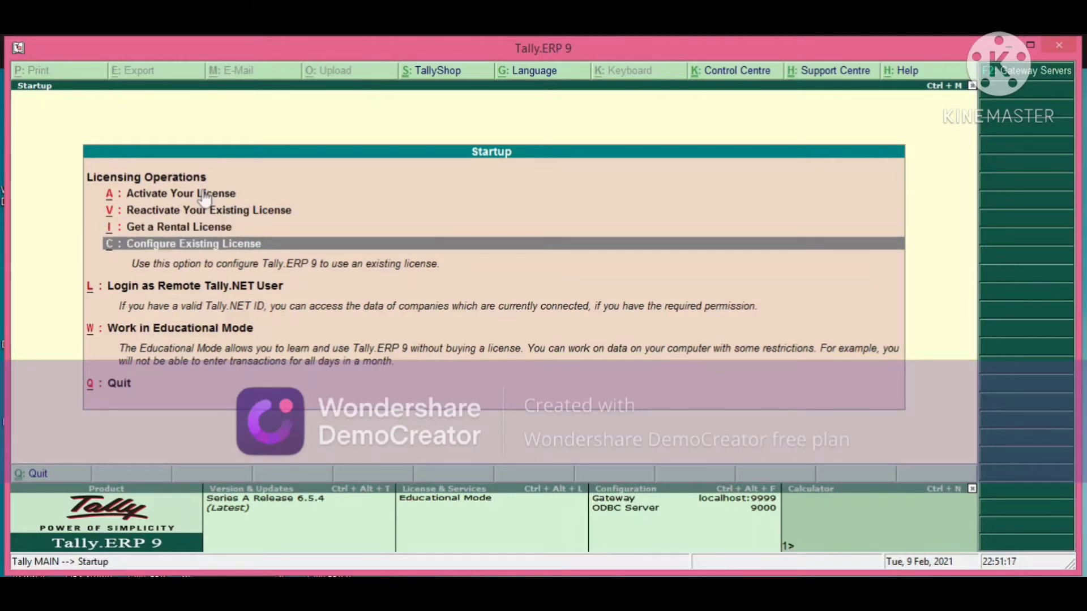
pyautogui.press('Down')
pyautogui.press('Down')
pyautogui.press('Down')
pyautogui.press('Up')
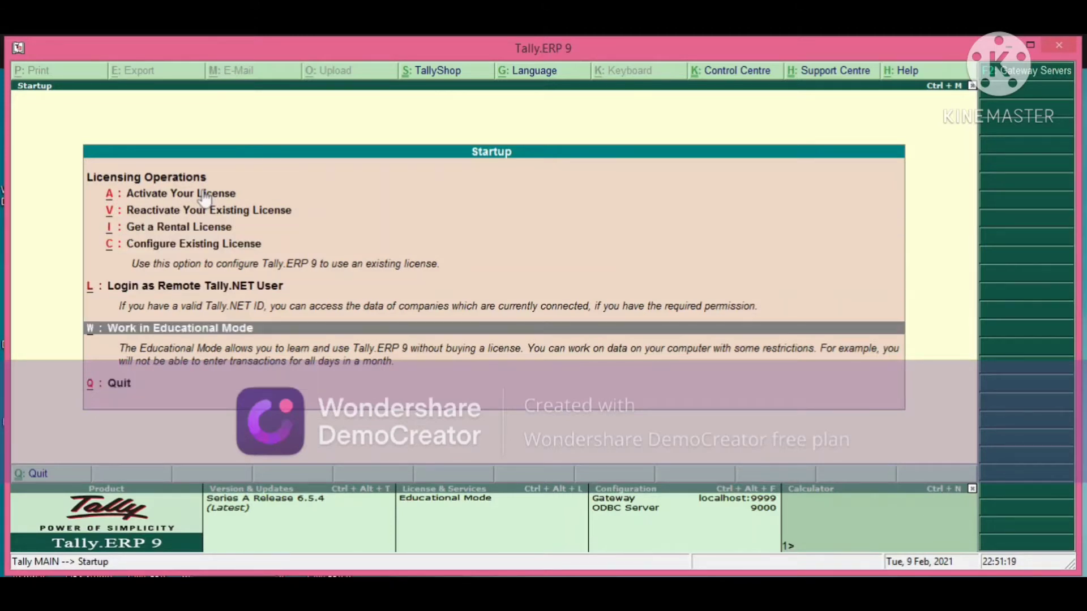
pyautogui.press('Up')
pyautogui.press('Up')
pyautogui.press('Up')
pyautogui.press('Up')
pyautogui.press('Up')
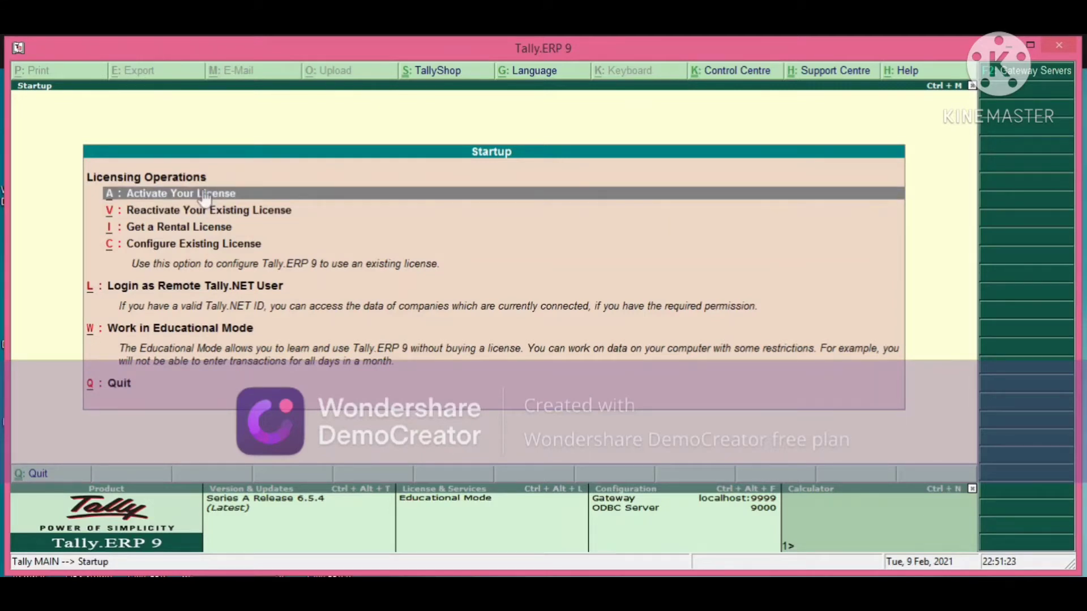
# Mark the Activate Your License option in red with the screen drawing tool
pyautogui.click(653, 595)
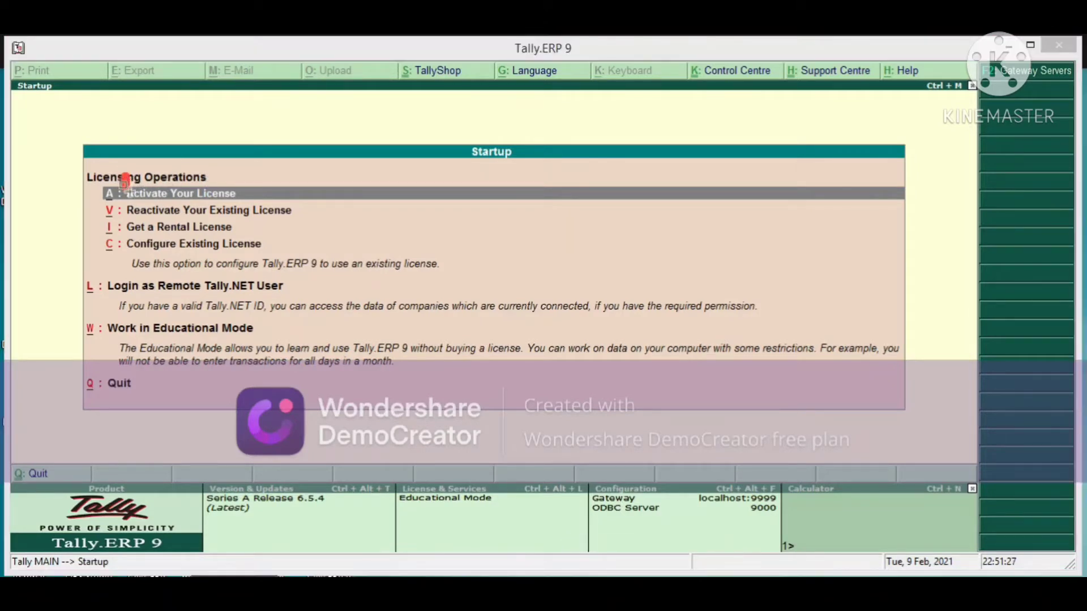
pyautogui.moveTo(126, 176)
pyautogui.mouseDown()
pyautogui.moveTo(126, 211)
pyautogui.moveTo(251, 198)
pyautogui.mouseUp()
pyautogui.click(209, 197)
# Move the Startup menu selection from Reactivate Your Existing License to Work in Educational Mode
pyautogui.click(213, 211)
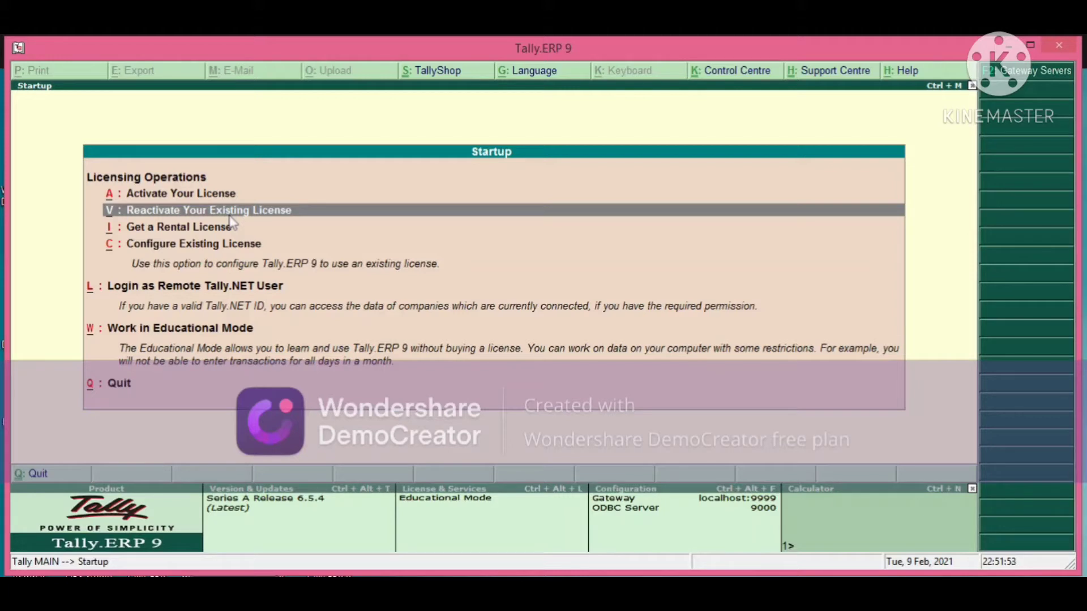
pyautogui.press('Down')
pyautogui.press('Down')
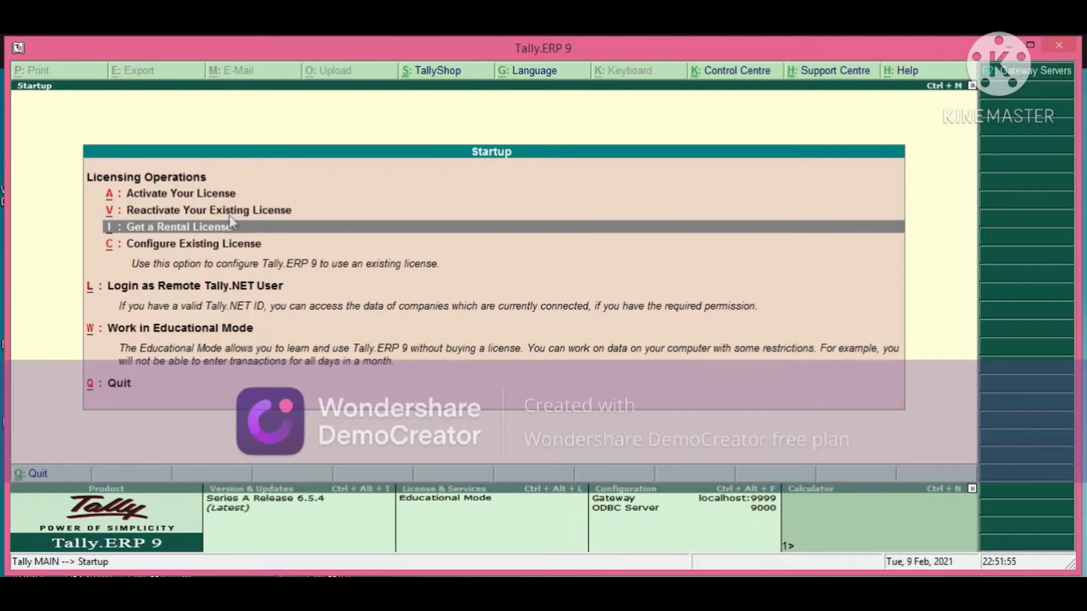
pyautogui.press('Down')
pyautogui.press('Down')
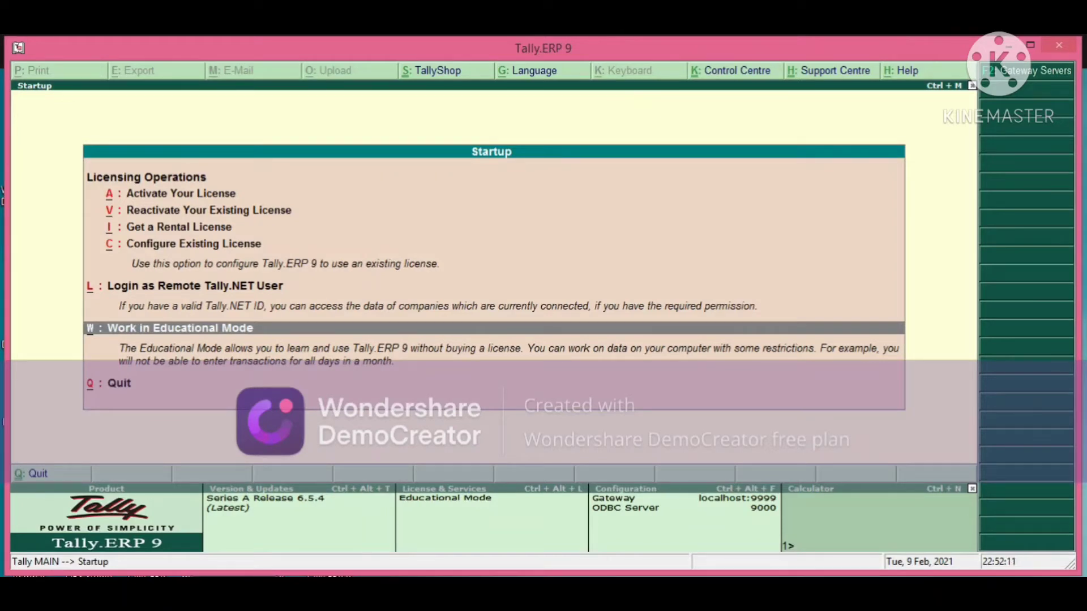
# Mark the License & Services, Configuration and Calculator sections with yellow 10 px pen ticks
pyautogui.click(653, 594)
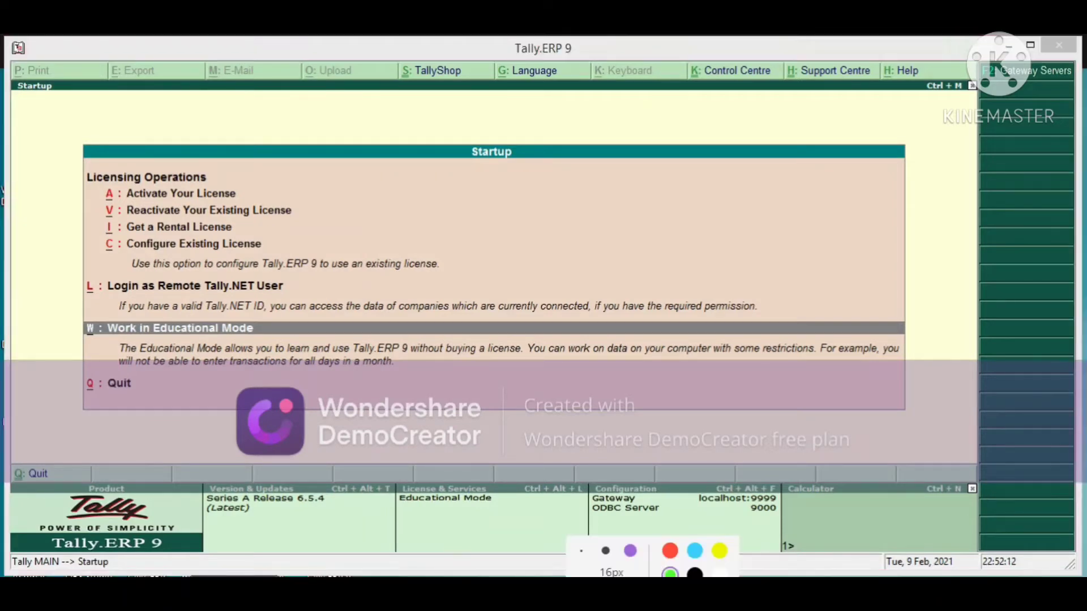
pyautogui.click(677, 548)
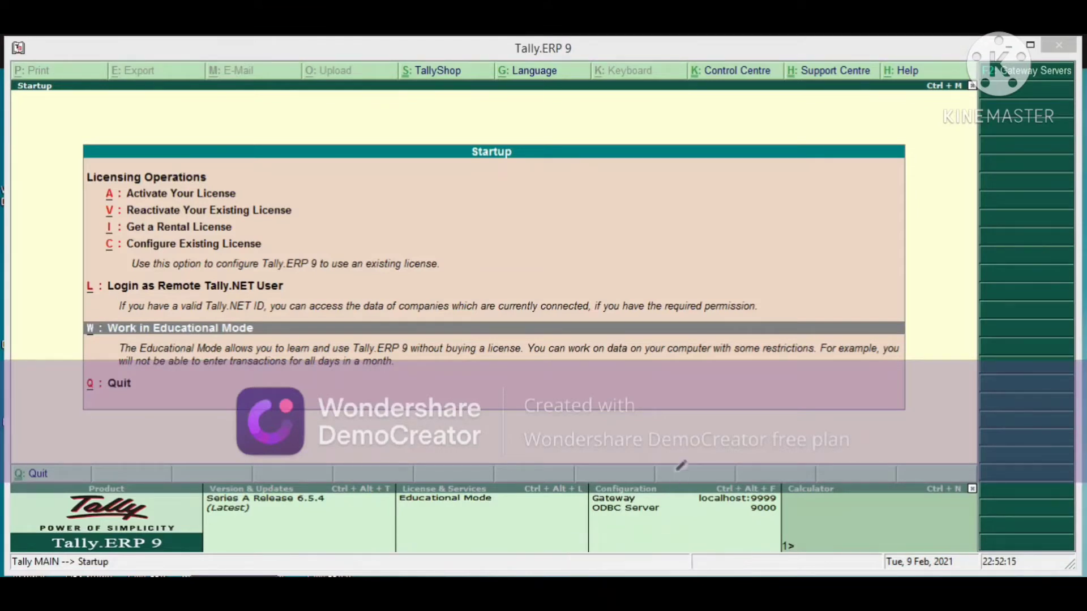
pyautogui.moveTo(233, 461)
pyautogui.mouseDown()
pyautogui.moveTo(213, 469)
pyautogui.moveTo(193, 517)
pyautogui.moveTo(211, 541)
pyautogui.moveTo(305, 548)
pyautogui.moveTo(400, 519)
pyautogui.moveTo(391, 452)
pyautogui.moveTo(222, 446)
pyautogui.mouseUp()
pyautogui.click(652, 593)
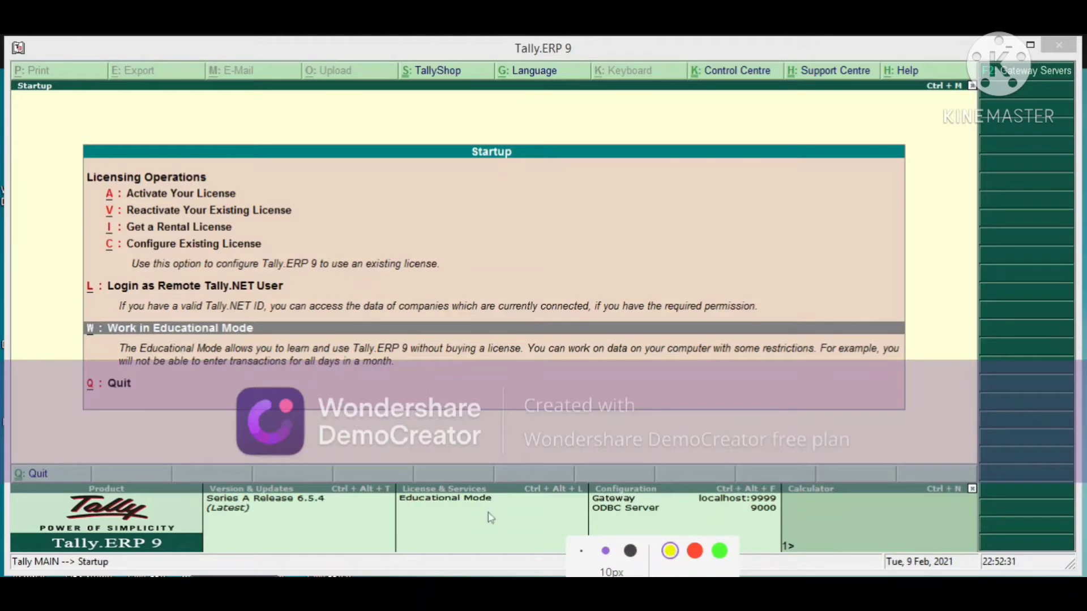
pyautogui.moveTo(464, 514); pyautogui.dragTo(542, 440)
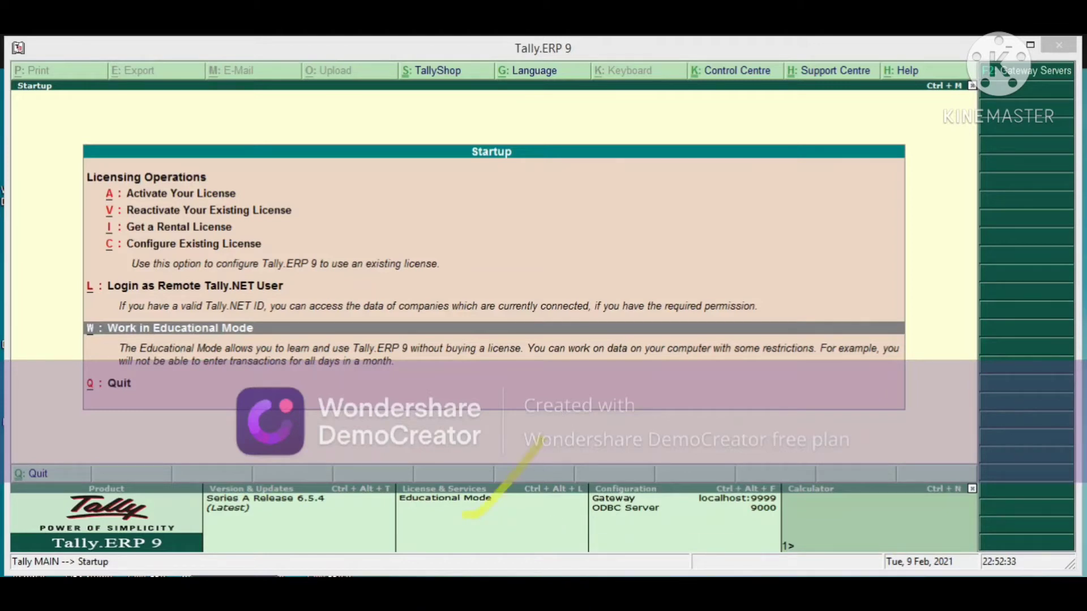
pyautogui.click(652, 593)
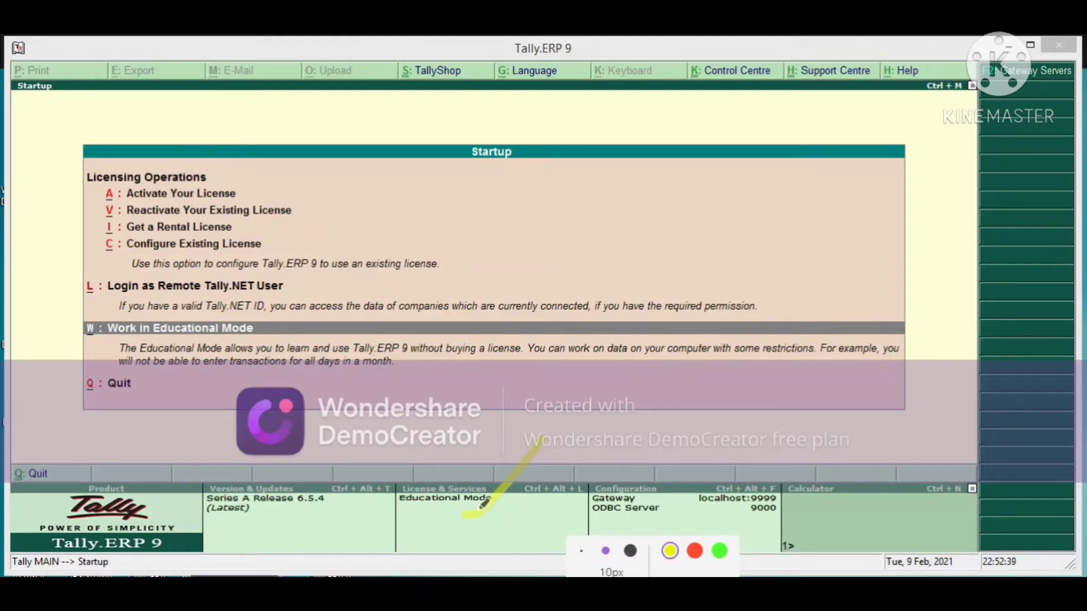
pyautogui.moveTo(488, 445); pyautogui.dragTo(416, 514)
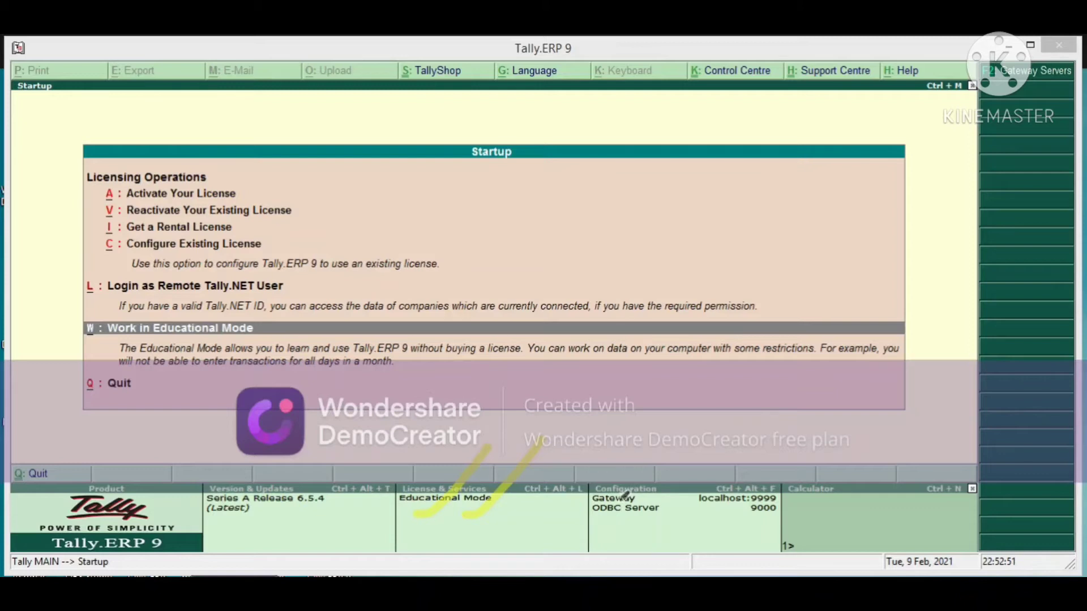
pyautogui.moveTo(617, 511); pyautogui.dragTo(689, 440)
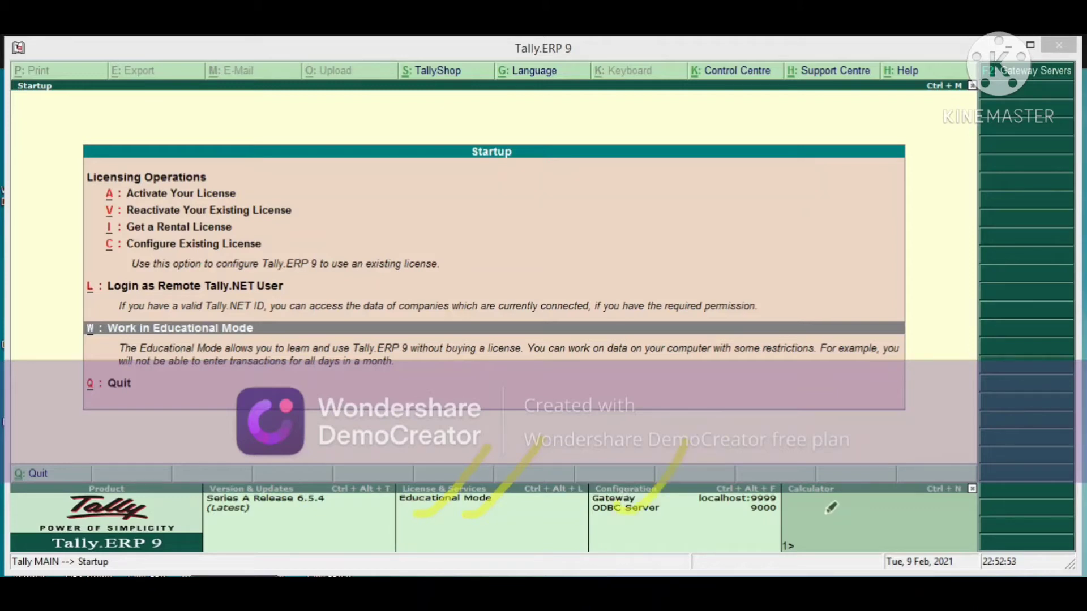
pyautogui.moveTo(794, 503); pyautogui.dragTo(878, 420)
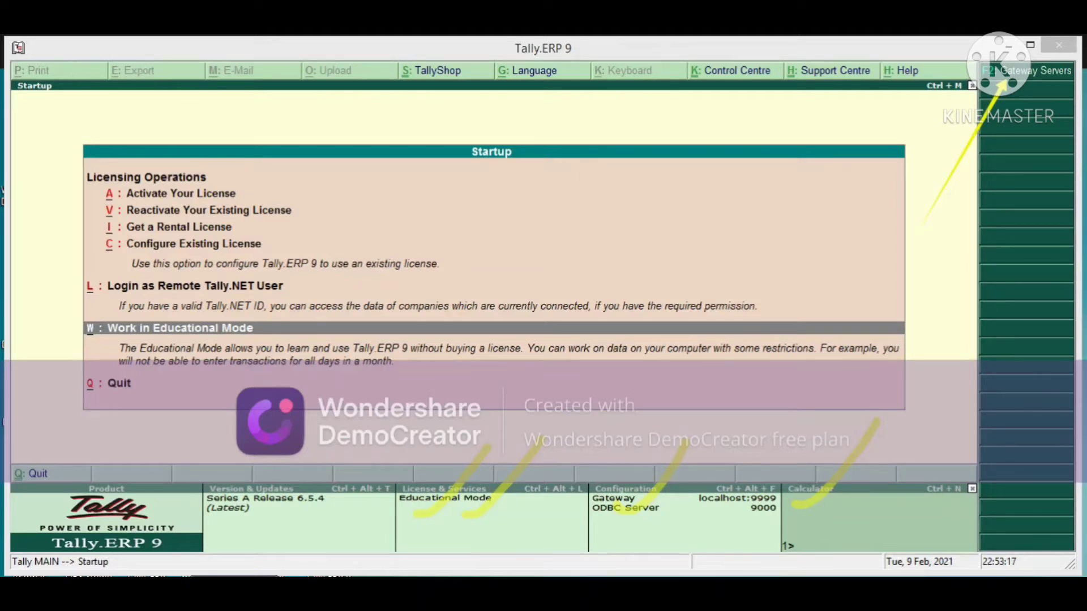
# Frame each of the ten commands from Print to Help with a red 10 px rectangle, and clear all annotations
pyautogui.click(653, 601)
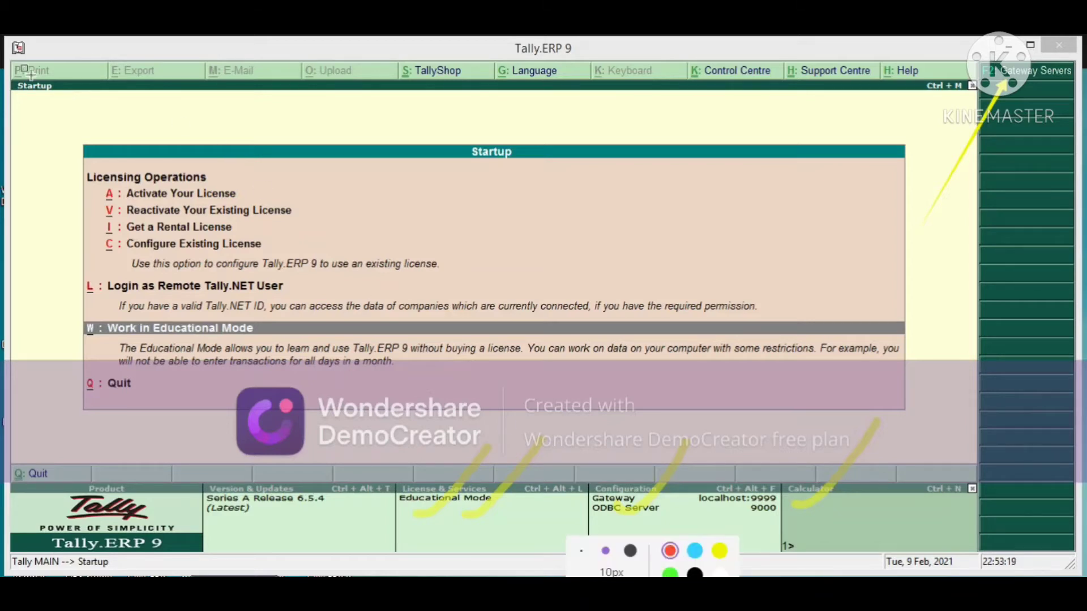
pyautogui.moveTo(12, 64)
pyautogui.mouseDown()
pyautogui.moveTo(41, 93)
pyautogui.moveTo(150, 110)
pyautogui.moveTo(168, 99)
pyautogui.mouseUp()
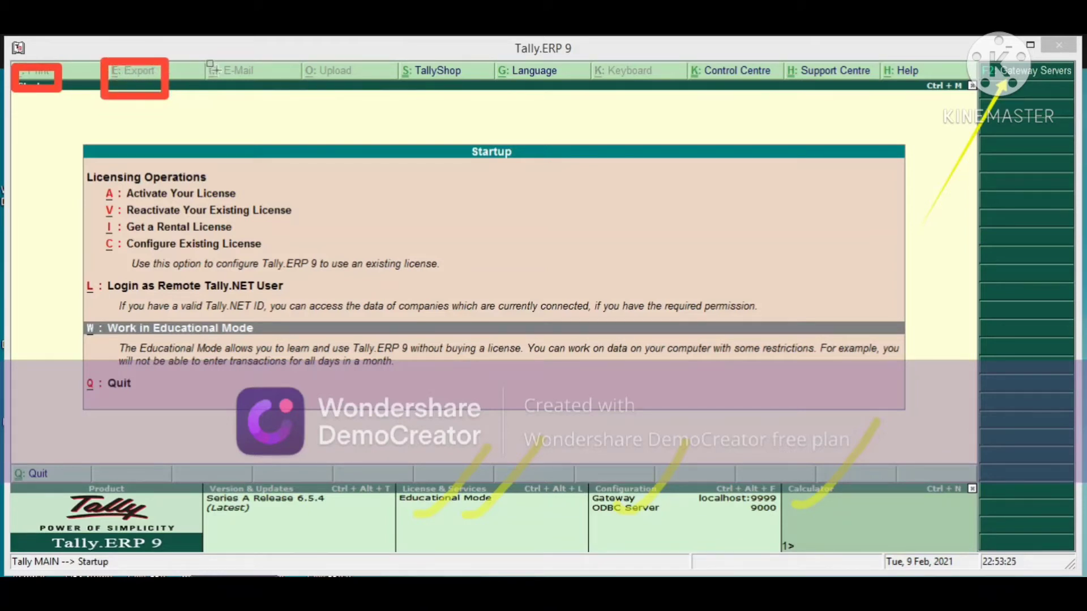
pyautogui.moveTo(199, 55)
pyautogui.mouseDown()
pyautogui.moveTo(215, 87)
pyautogui.moveTo(266, 89)
pyautogui.mouseUp()
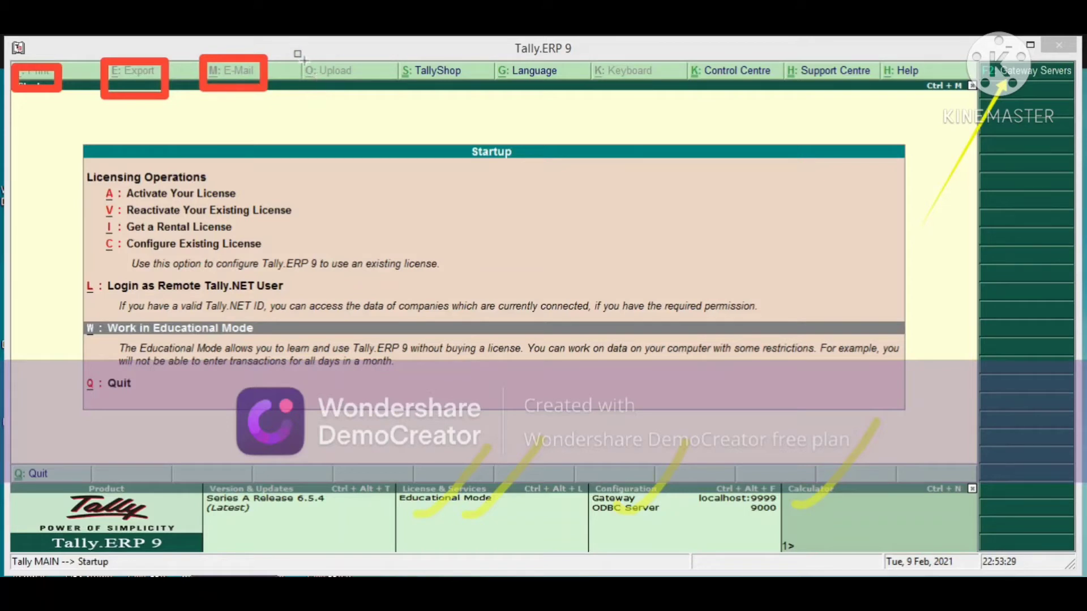
pyautogui.moveTo(295, 53)
pyautogui.mouseDown()
pyautogui.moveTo(320, 90)
pyautogui.moveTo(366, 89)
pyautogui.mouseUp()
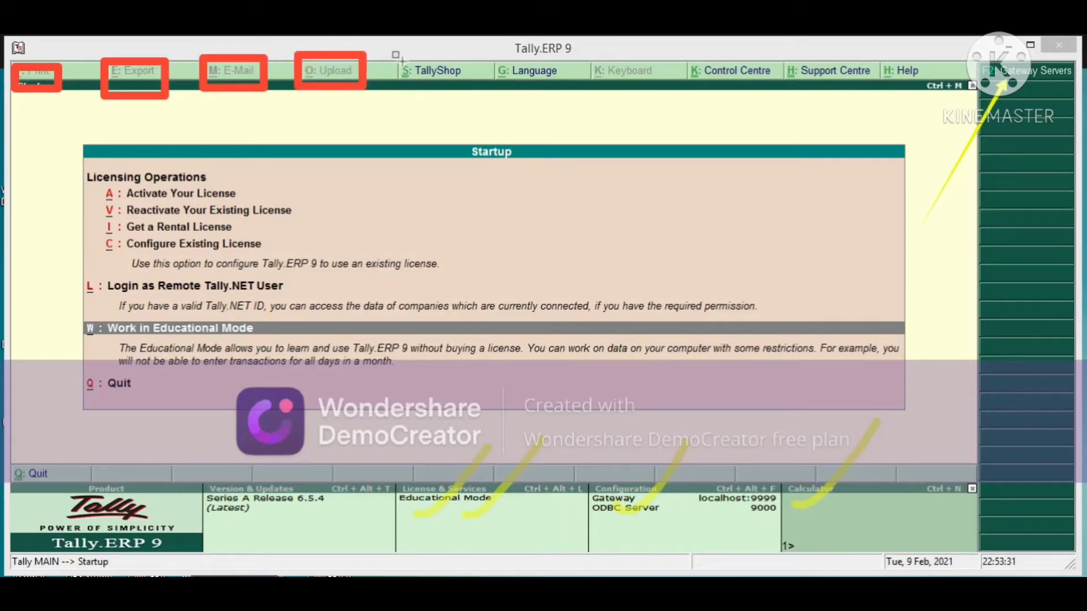
pyautogui.moveTo(391, 51)
pyautogui.mouseDown()
pyautogui.moveTo(409, 90)
pyautogui.moveTo(478, 89)
pyautogui.mouseUp()
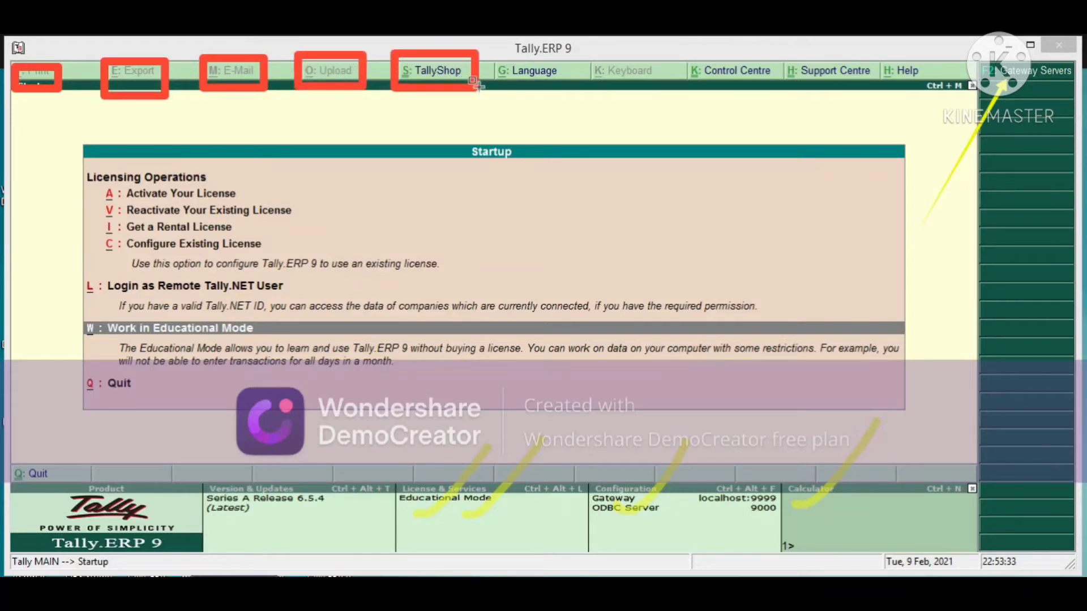
pyautogui.moveTo(489, 50)
pyautogui.mouseDown()
pyautogui.moveTo(512, 98)
pyautogui.moveTo(567, 92)
pyautogui.mouseUp()
pyautogui.moveTo(582, 48)
pyautogui.mouseDown()
pyautogui.moveTo(597, 98)
pyautogui.moveTo(672, 98)
pyautogui.mouseUp()
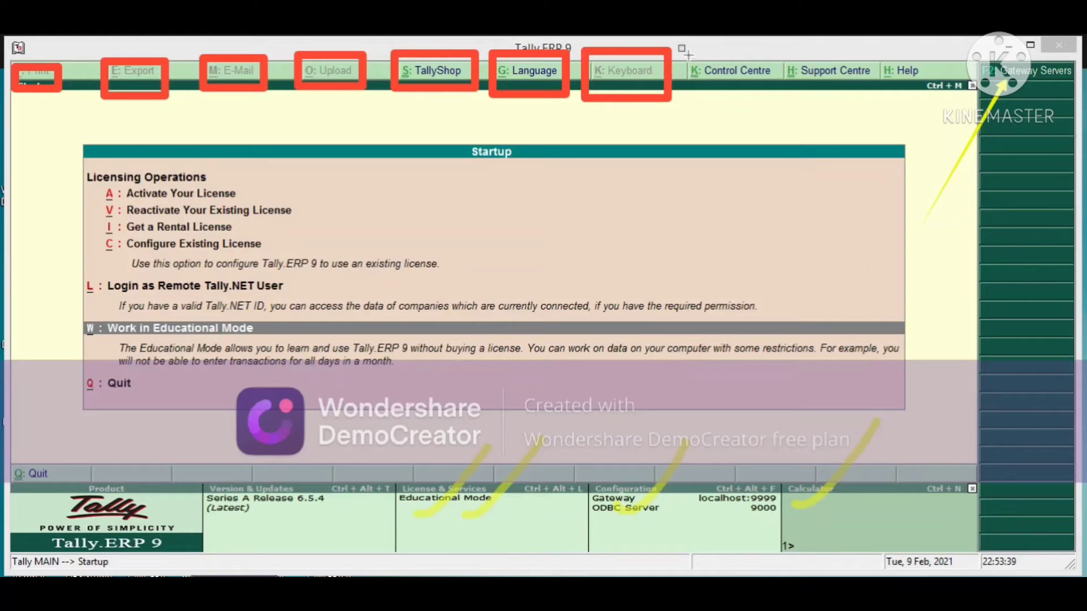
pyautogui.moveTo(681, 52)
pyautogui.mouseDown()
pyautogui.moveTo(690, 94)
pyautogui.moveTo(785, 104)
pyautogui.mouseUp()
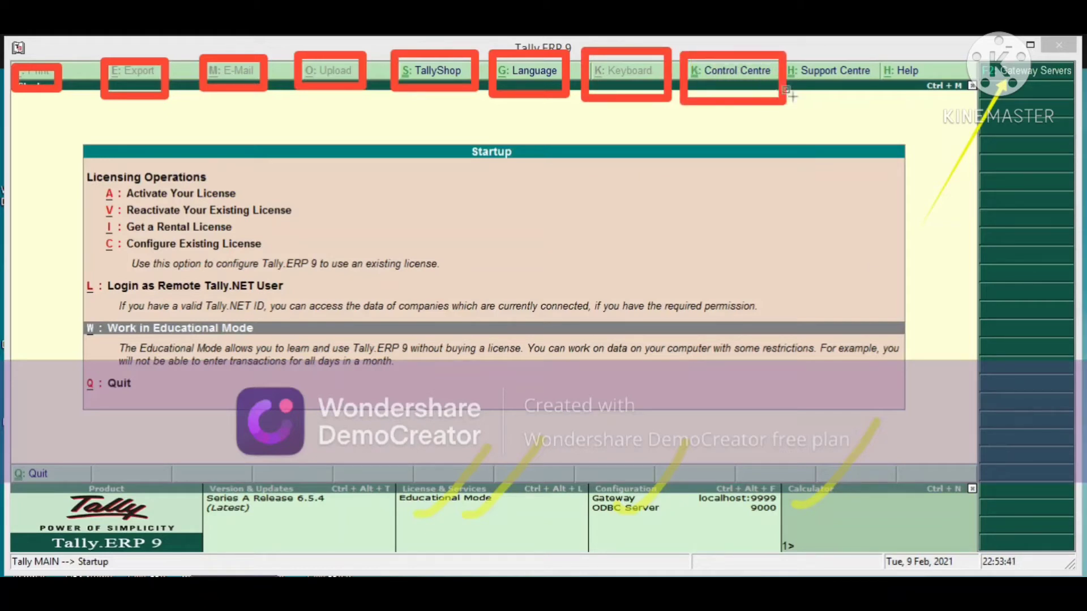
pyautogui.moveTo(790, 57)
pyautogui.mouseDown()
pyautogui.moveTo(829, 102)
pyautogui.moveTo(879, 92)
pyautogui.mouseUp()
pyautogui.moveTo(887, 54)
pyautogui.mouseDown()
pyautogui.moveTo(904, 98)
pyautogui.moveTo(936, 90)
pyautogui.mouseUp()
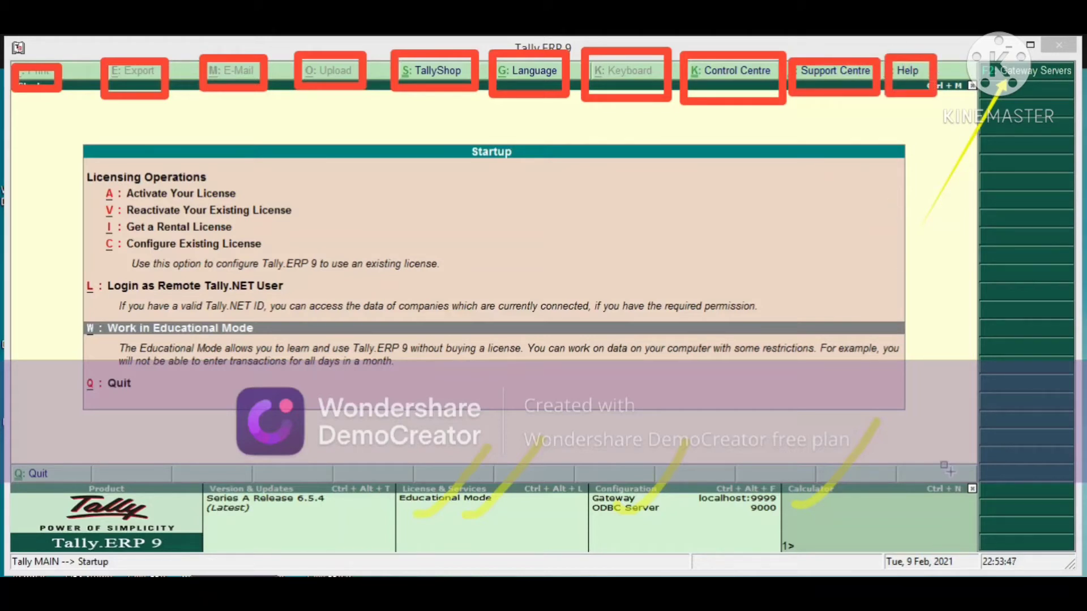
pyautogui.press('Escape')
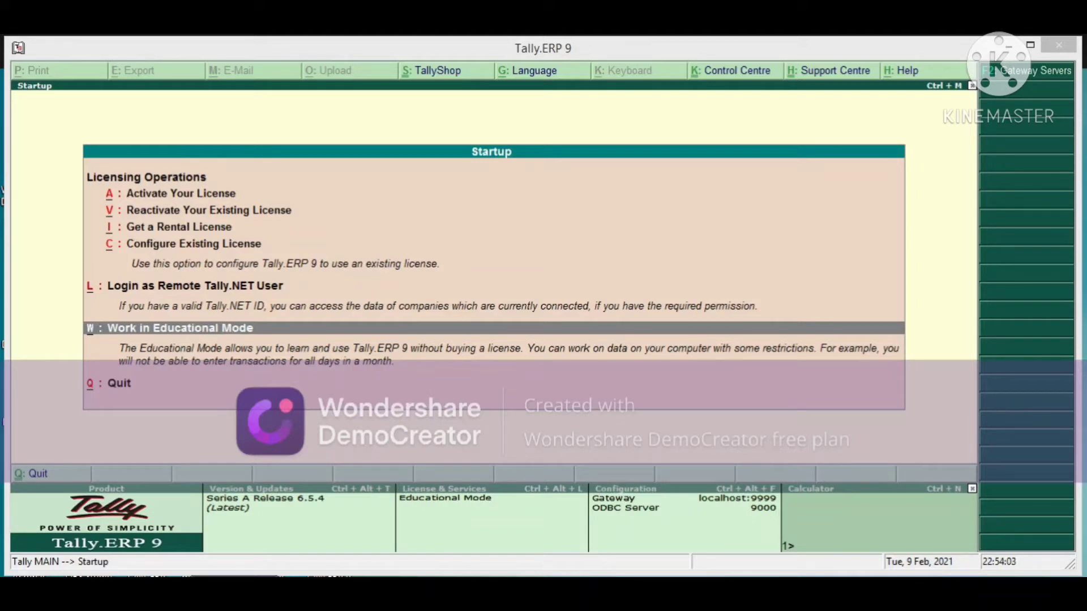
# Draw red arrows pointing at the Tally MAIN --> Startup path and at the current date
pyautogui.click(521, 591)
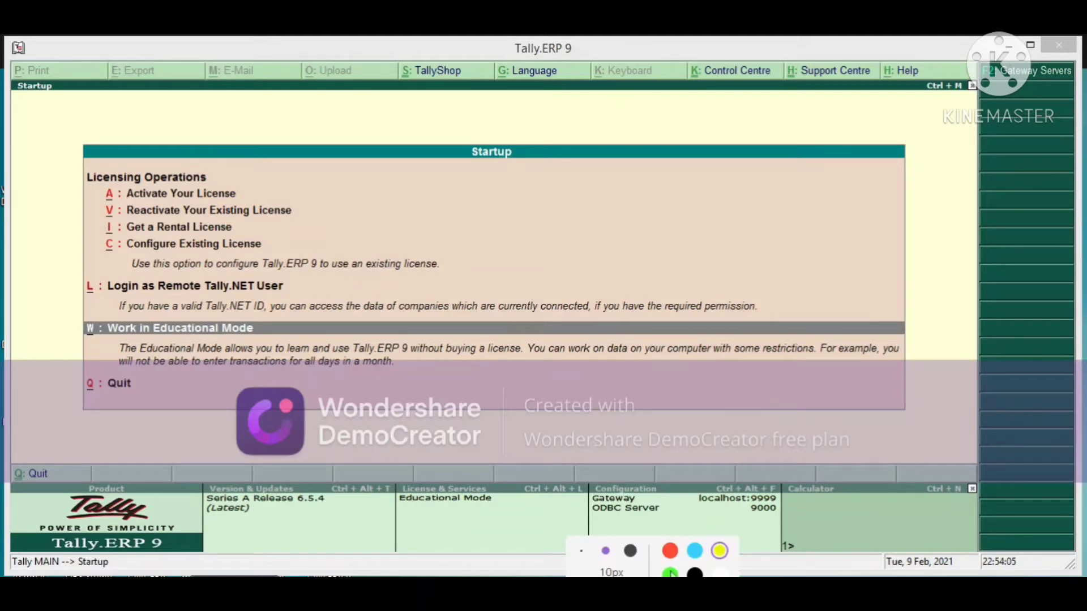
pyautogui.click(669, 550)
pyautogui.moveTo(158, 564); pyautogui.dragTo(117, 562)
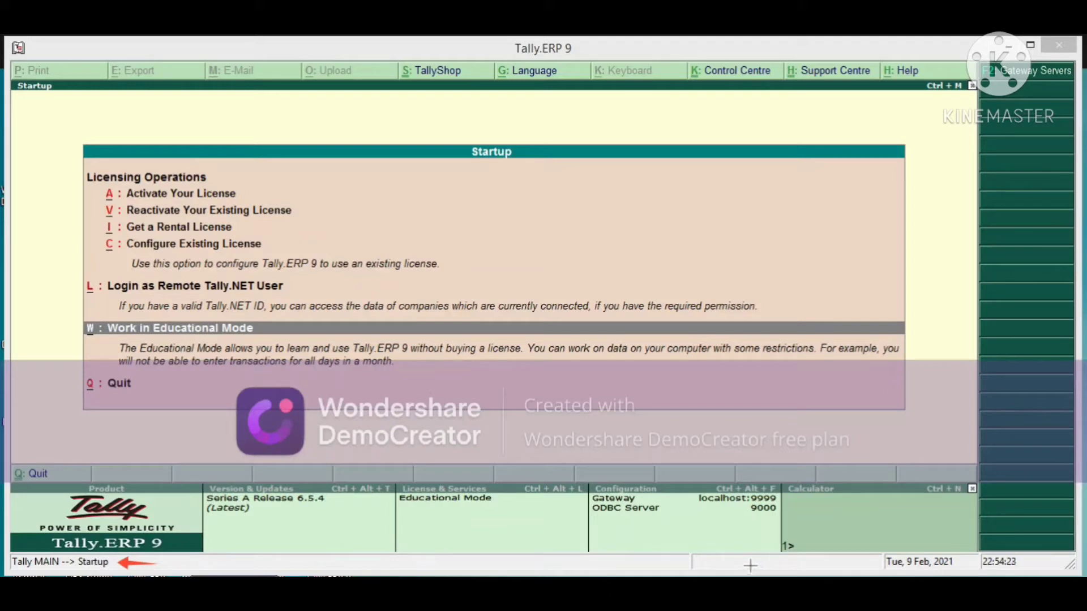
pyautogui.moveTo(752, 566); pyautogui.dragTo(884, 556)
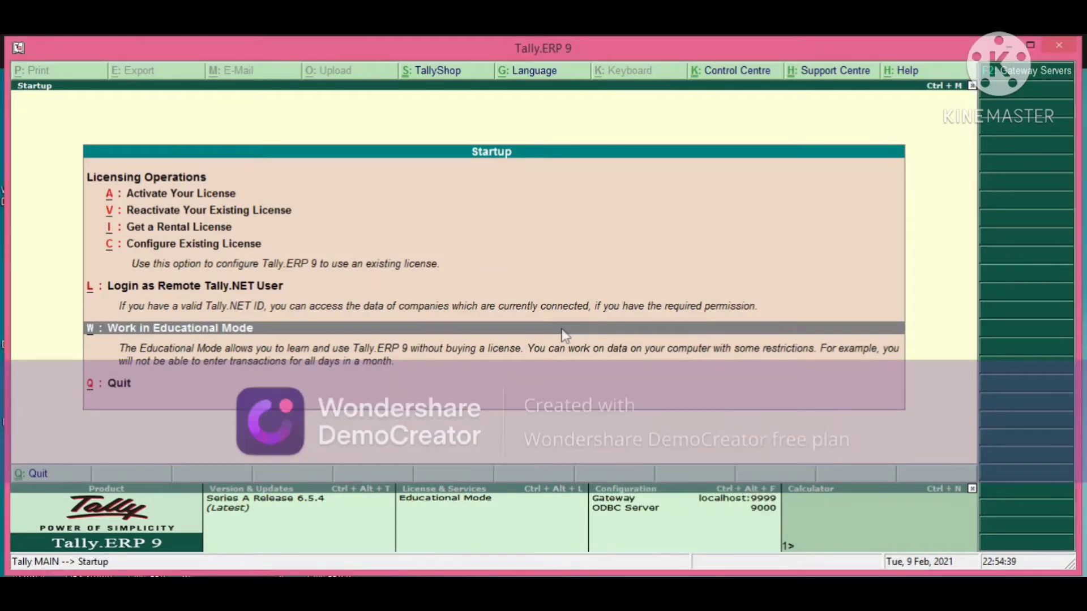
# Start working in Educational Mode from the Startup screen
pyautogui.click(561, 329)
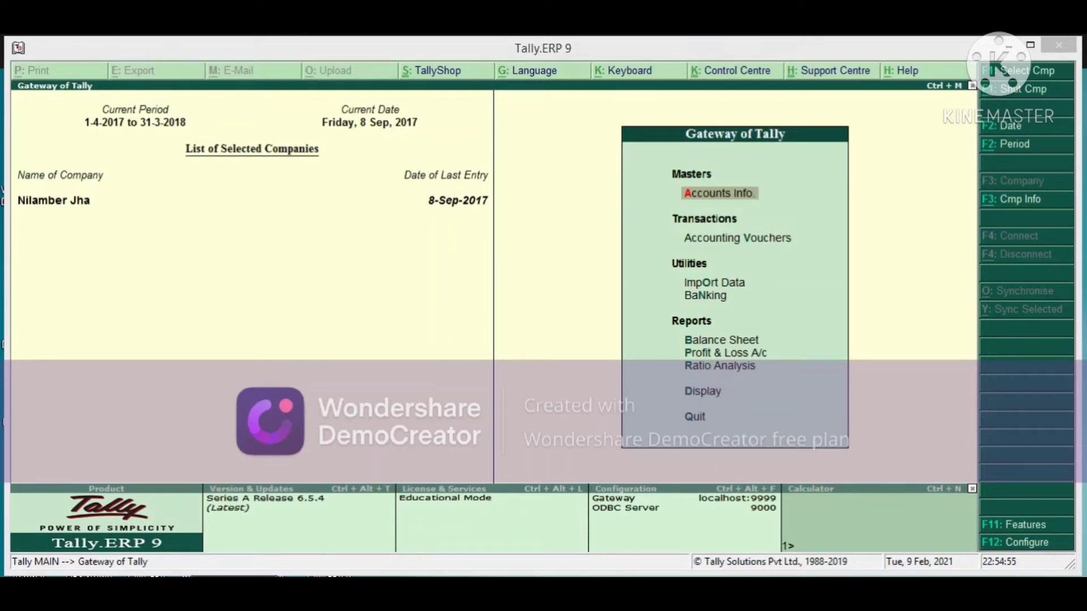
# Outline the function-key button bar in red, point arrows at its commands from Select Cmp to Configure, and clear the annotations
pyautogui.click(652, 598)
pyautogui.moveTo(951, 58)
pyautogui.mouseDown()
pyautogui.moveTo(1083, 69)
pyautogui.moveTo(1083, 566)
pyautogui.mouseUp()
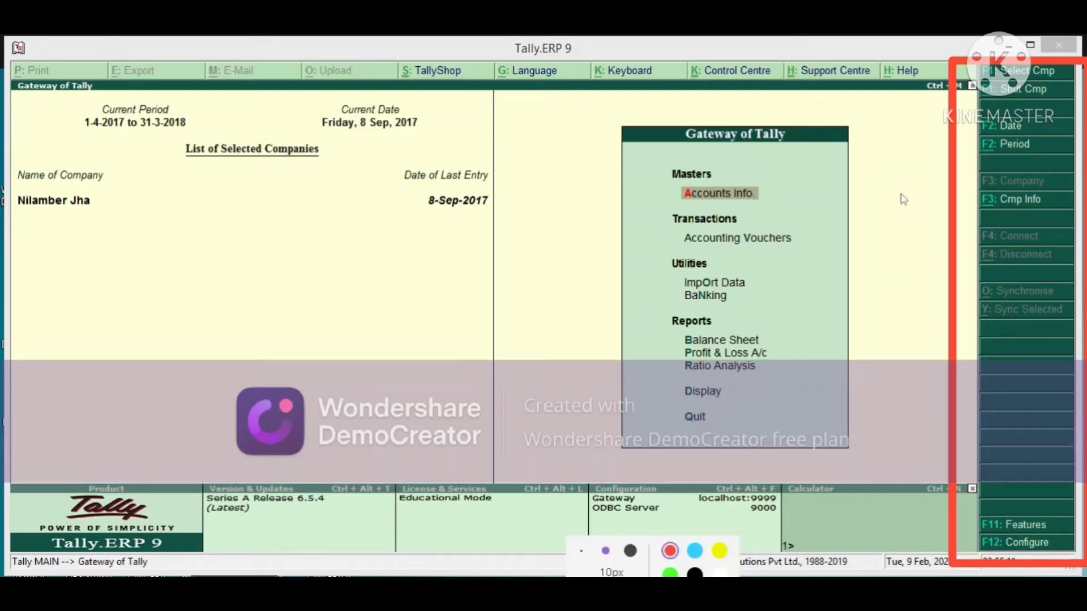
pyautogui.moveTo(903, 157); pyautogui.dragTo(973, 86)
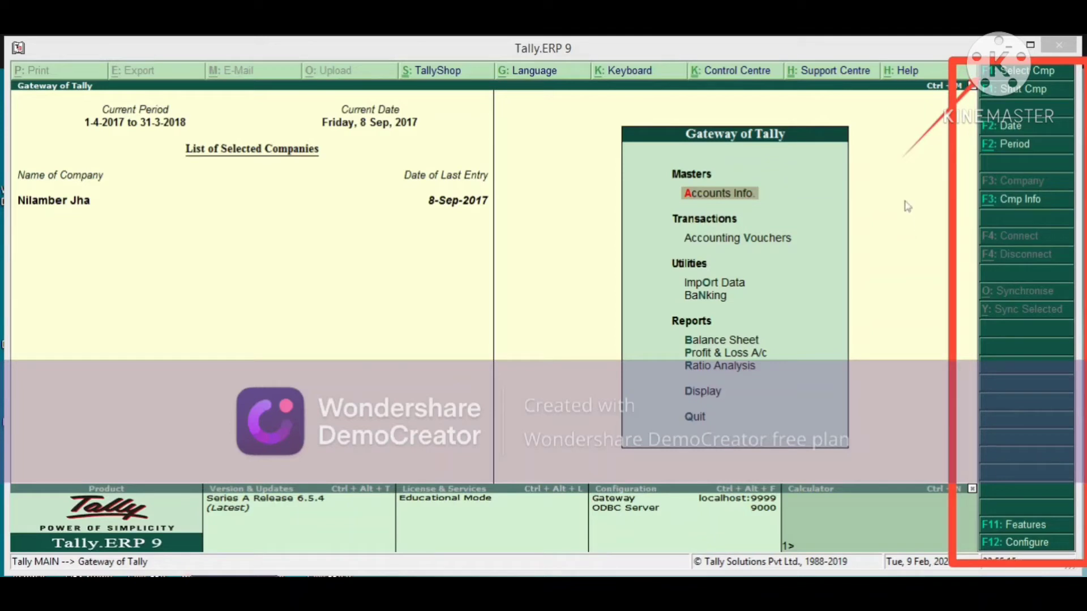
pyautogui.moveTo(918, 169); pyautogui.dragTo(985, 101)
pyautogui.moveTo(921, 199)
pyautogui.mouseDown()
pyautogui.moveTo(982, 120)
pyautogui.moveTo(978, 133)
pyautogui.mouseUp()
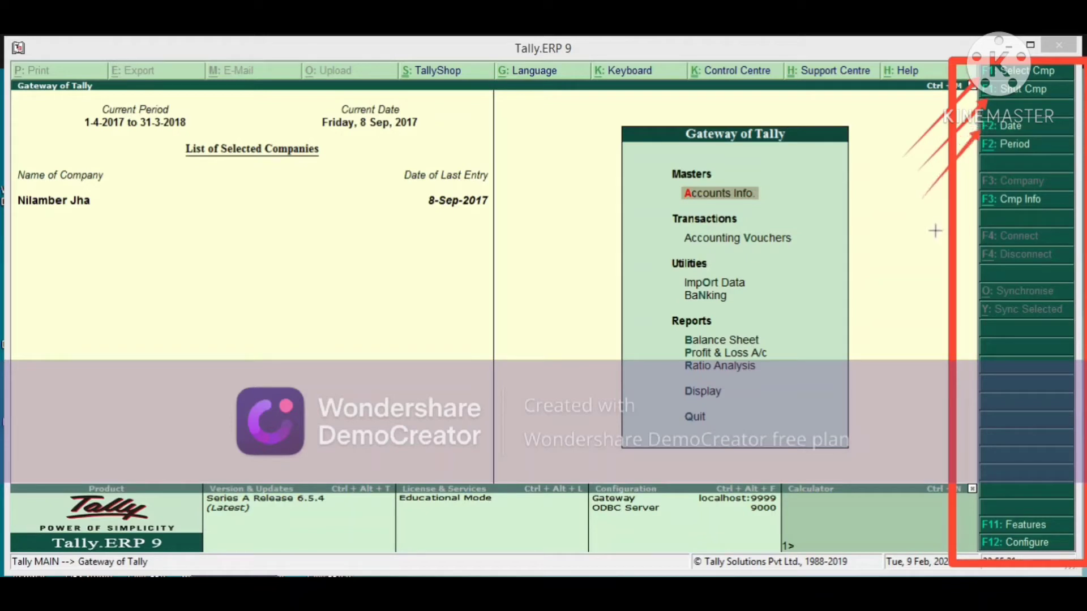
pyautogui.moveTo(925, 229); pyautogui.dragTo(982, 151)
pyautogui.moveTo(919, 267); pyautogui.dragTo(980, 212)
pyautogui.moveTo(923, 444); pyautogui.dragTo(988, 512)
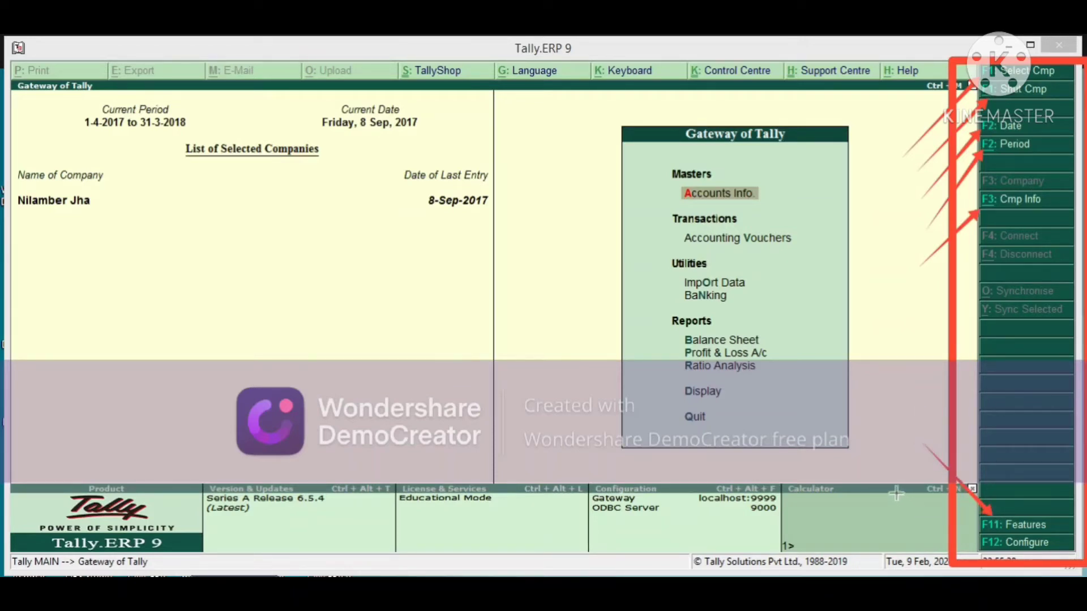
pyautogui.moveTo(895, 493); pyautogui.dragTo(977, 539)
pyautogui.press('Escape')
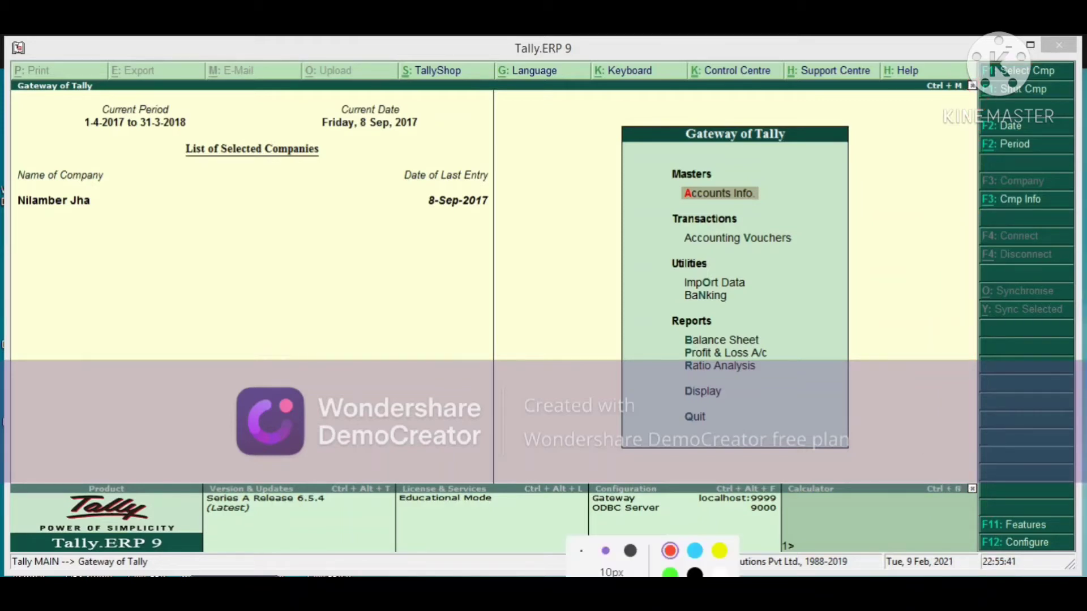
# Point an arrow at the Cmp Info command, frame it with a rectangle, and open the Company Info menu
pyautogui.click(670, 572)
pyautogui.moveTo(908, 242); pyautogui.dragTo(978, 209)
pyautogui.moveTo(956, 181)
pyautogui.mouseDown()
pyautogui.moveTo(977, 218)
pyautogui.moveTo(1062, 216)
pyautogui.mouseUp()
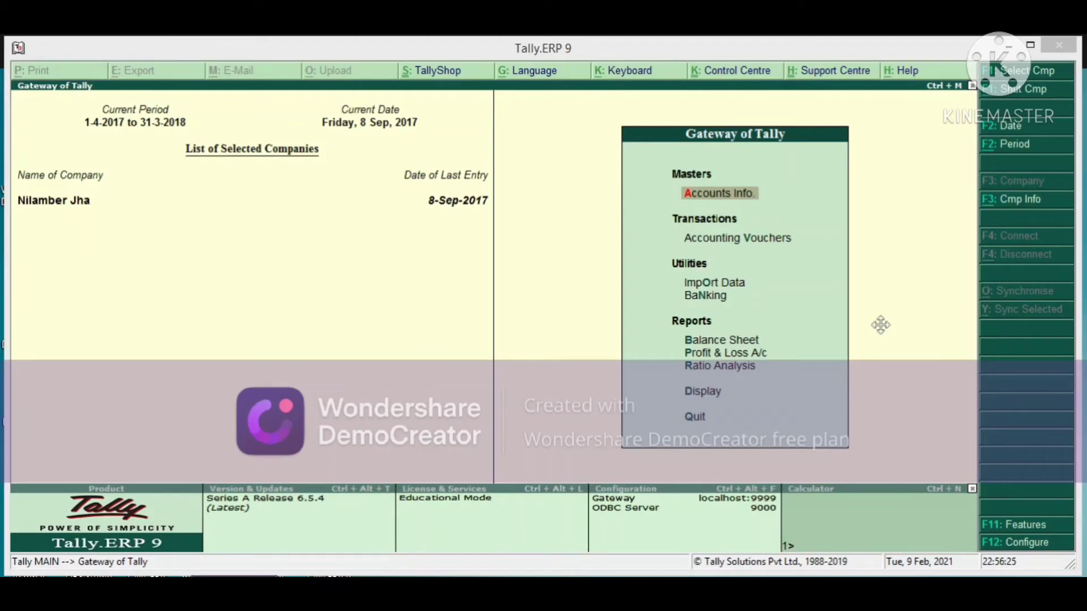
pyautogui.click(802, 320)
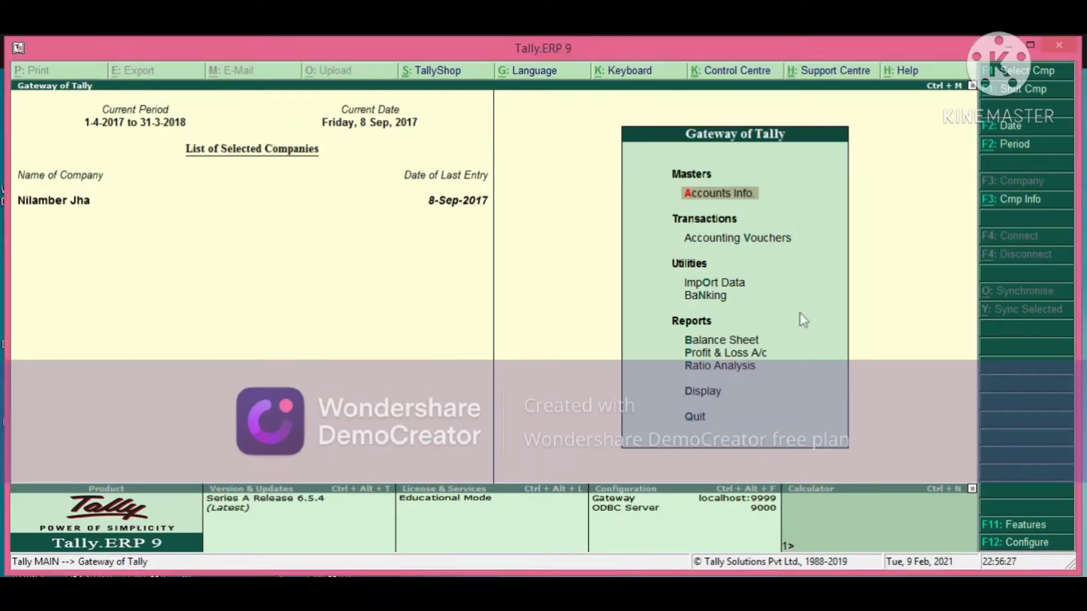
pyautogui.hotkey('alt', 'F3')
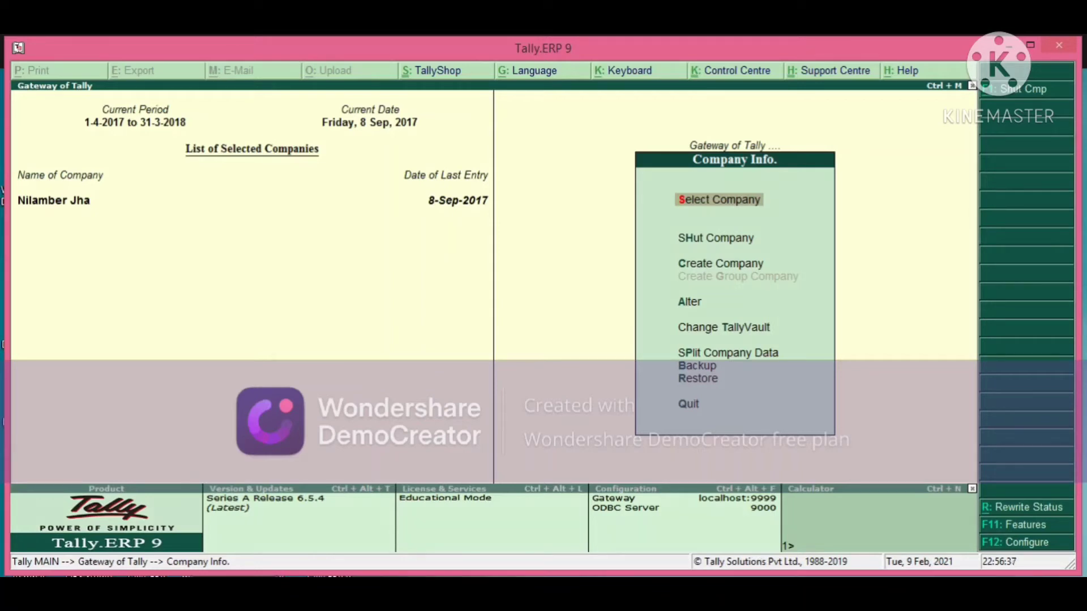
# Frame Select Company and Shut Company in red in the Company Info menu, and remove the frames
pyautogui.click(657, 591)
pyautogui.moveTo(667, 187)
pyautogui.mouseDown()
pyautogui.moveTo(679, 226)
pyautogui.moveTo(783, 218)
pyautogui.mouseUp()
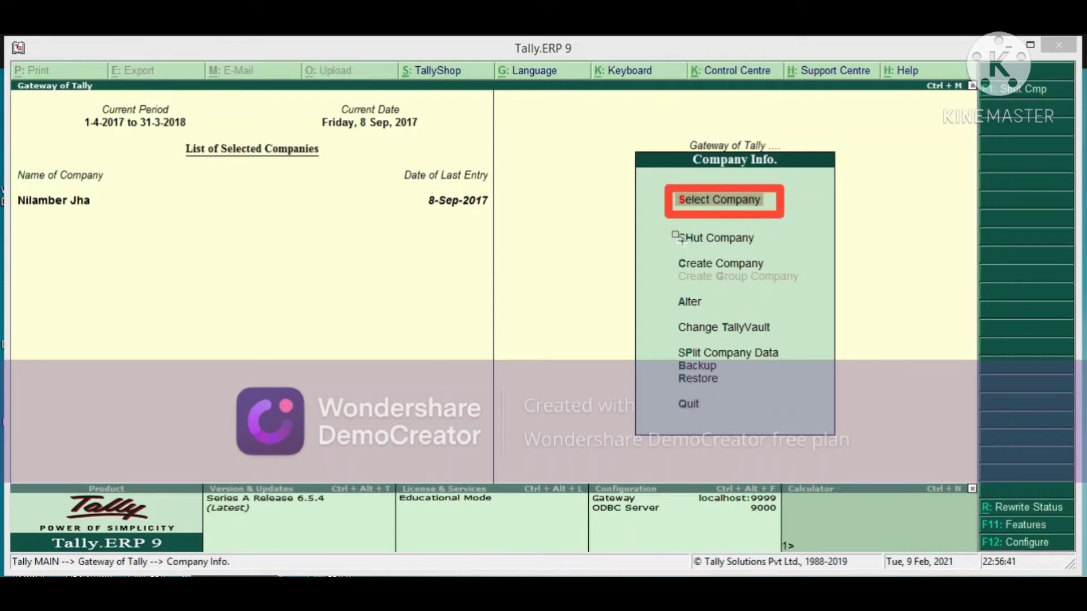
pyautogui.moveTo(672, 228)
pyautogui.mouseDown()
pyautogui.moveTo(678, 249)
pyautogui.moveTo(778, 247)
pyautogui.mouseUp()
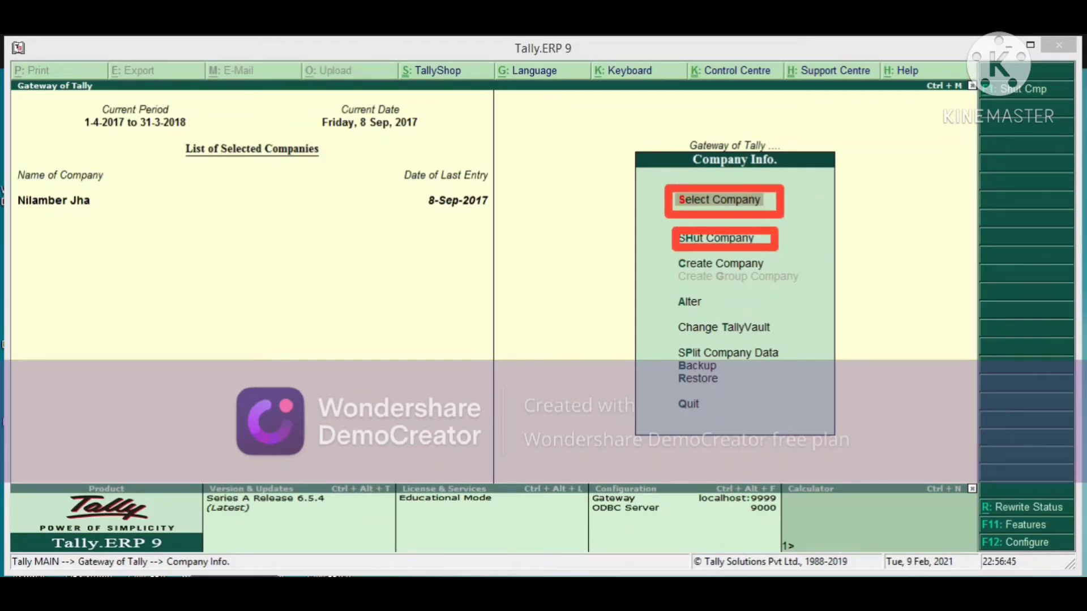
pyautogui.hotkey('ctrl', 'z')
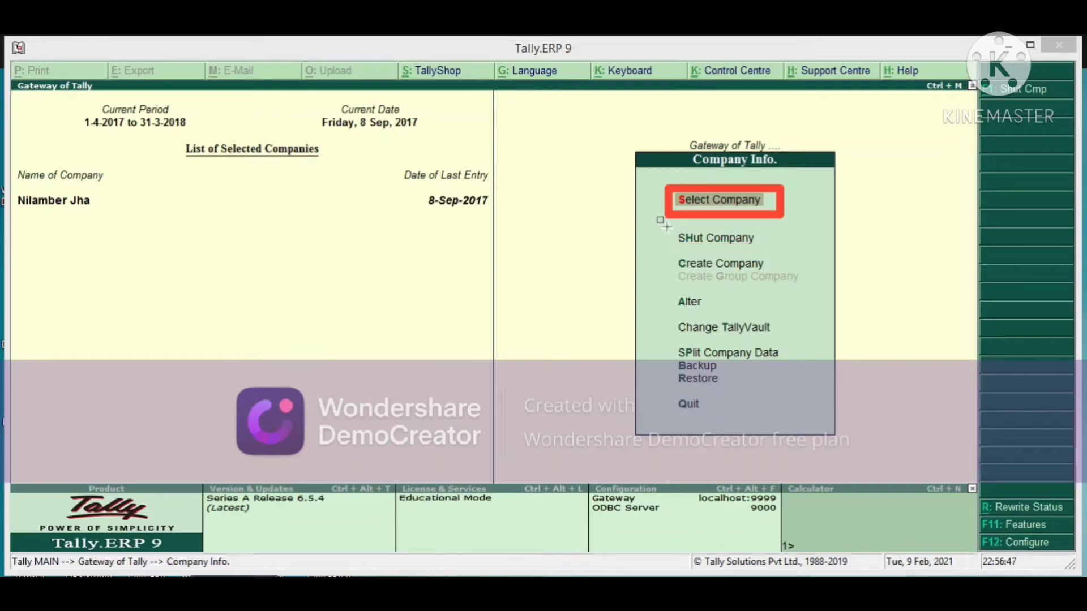
pyautogui.moveTo(662, 225)
pyautogui.mouseDown()
pyautogui.moveTo(696, 253)
pyautogui.moveTo(779, 255)
pyautogui.mouseUp()
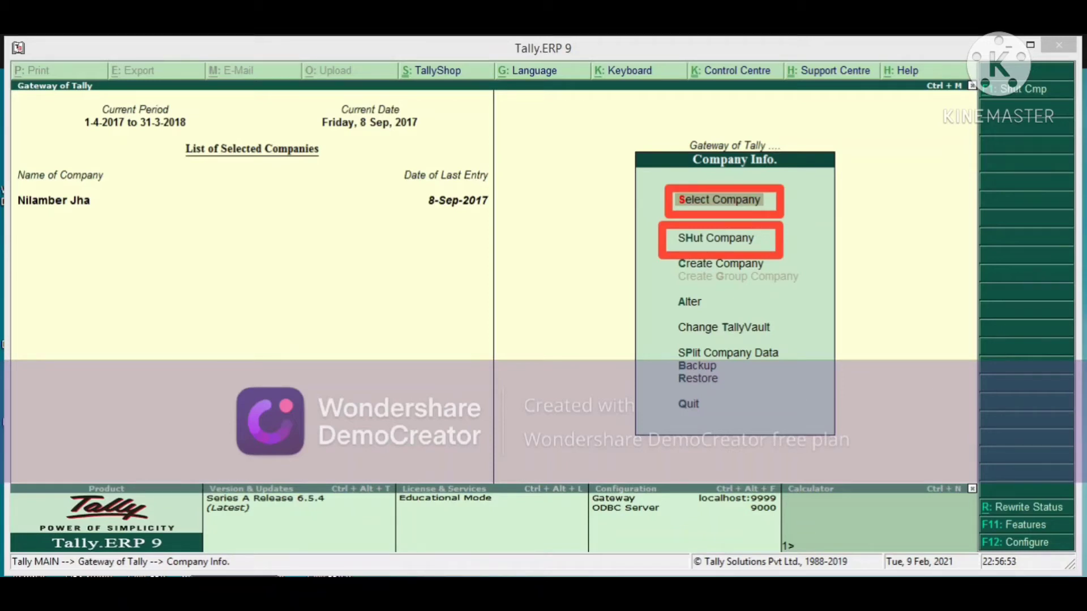
pyautogui.hotkey('ctrl', 'z')
pyautogui.hotkey('ctrl', 'z')
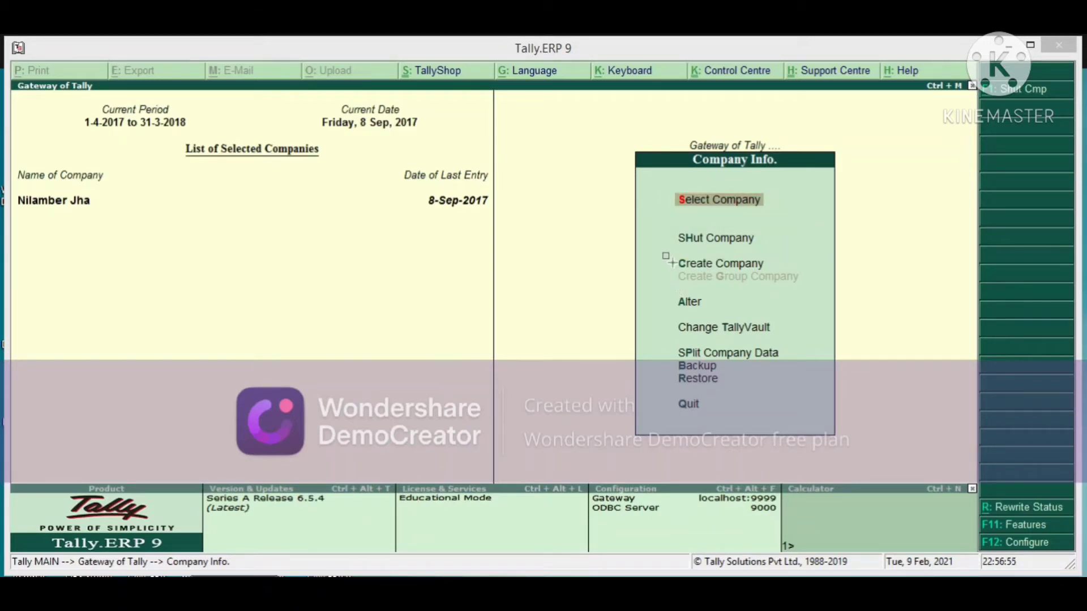
# Frame Create Company and Alter with red rectangles in the Company Info menu, and remove both
pyautogui.moveTo(661, 249)
pyautogui.mouseDown()
pyautogui.moveTo(682, 282)
pyautogui.moveTo(788, 273)
pyautogui.mouseUp()
pyautogui.moveTo(663, 287)
pyautogui.mouseDown()
pyautogui.moveTo(682, 320)
pyautogui.moveTo(735, 320)
pyautogui.mouseUp()
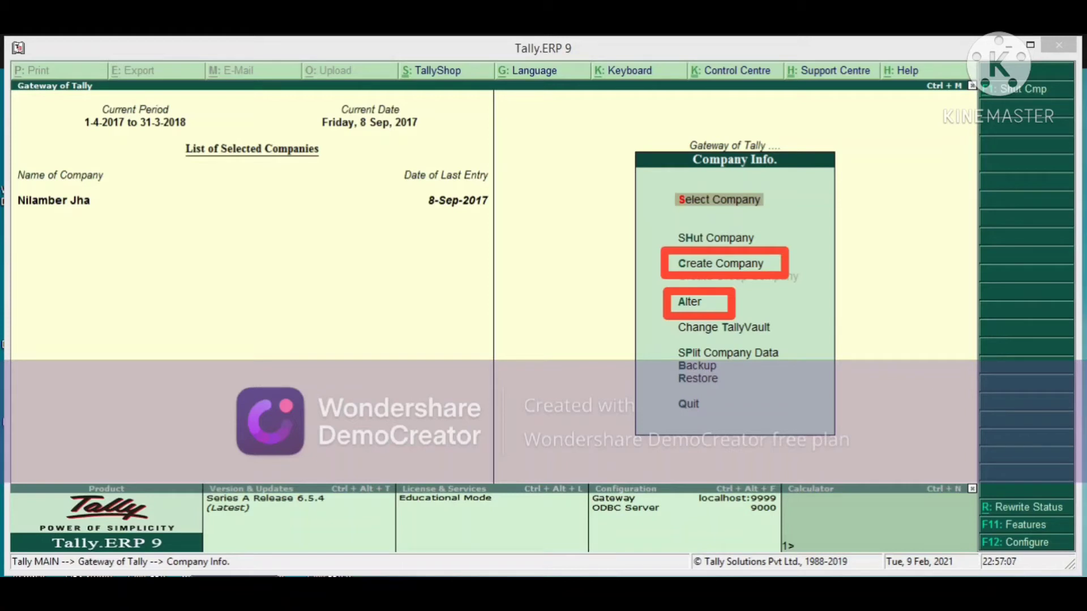
pyautogui.hotkey('ctrl', 'z')
pyautogui.hotkey('ctrl', 'z')
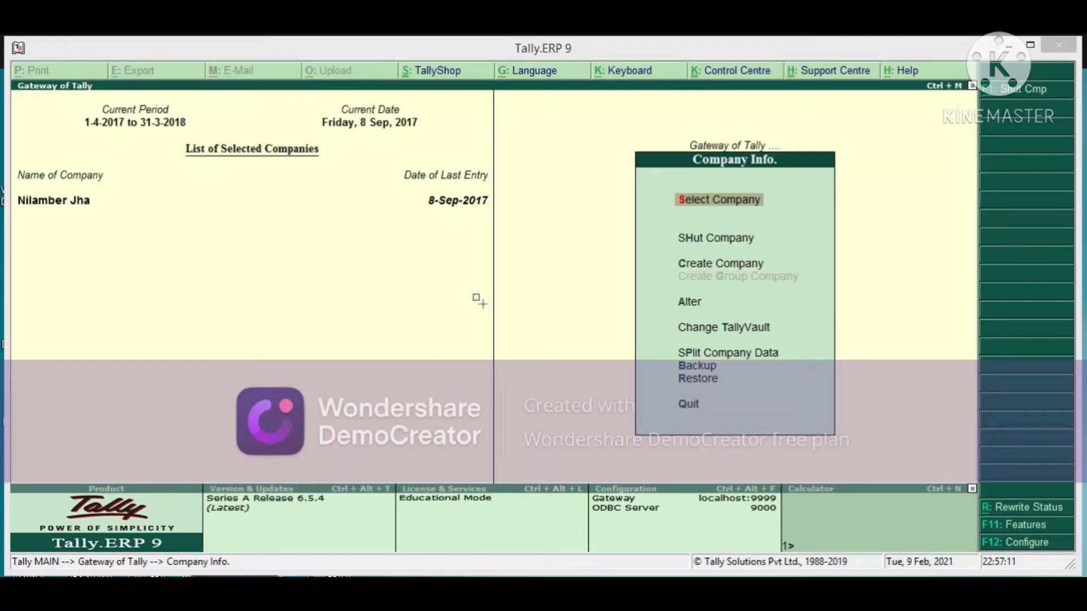
# Frame the selected company's name and its date of last entry with red rectangles
pyautogui.moveTo(19, 176)
pyautogui.mouseDown()
pyautogui.moveTo(26, 229)
pyautogui.moveTo(107, 227)
pyautogui.moveTo(112, 217)
pyautogui.mouseUp()
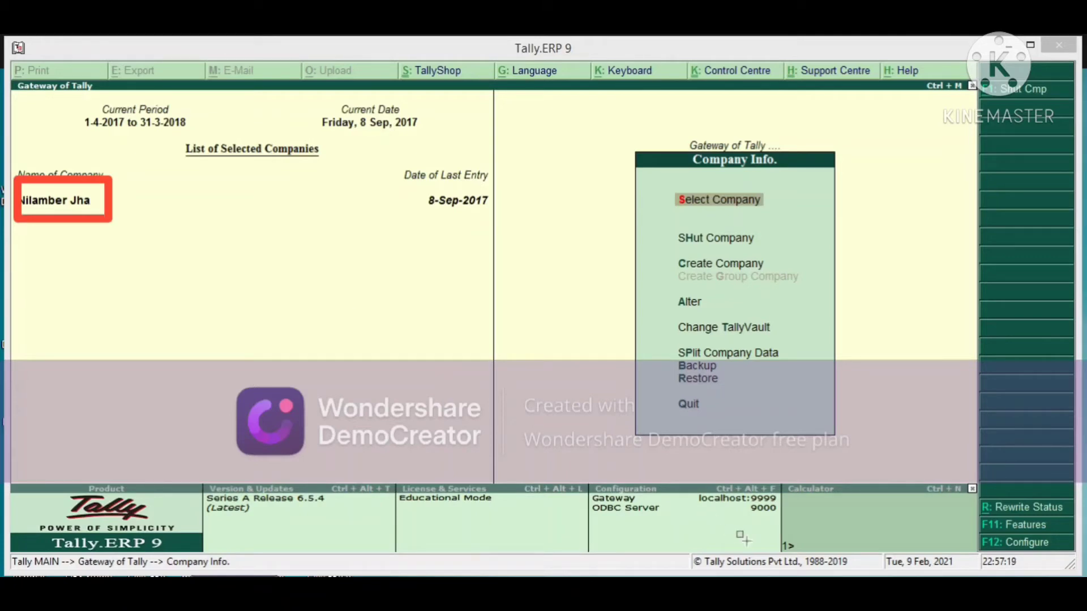
pyautogui.hotkey('ctrl', 'z')
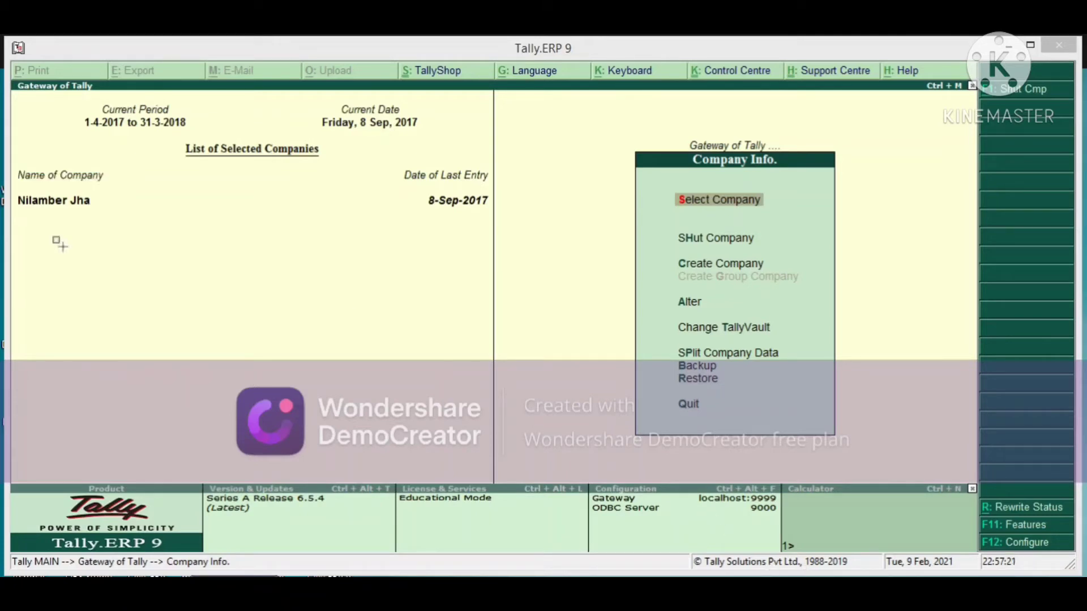
pyautogui.moveTo(5, 184)
pyautogui.mouseDown()
pyautogui.moveTo(15, 210)
pyautogui.moveTo(126, 219)
pyautogui.mouseUp()
pyautogui.moveTo(400, 176)
pyautogui.mouseDown()
pyautogui.moveTo(424, 218)
pyautogui.moveTo(513, 223)
pyautogui.mouseUp()
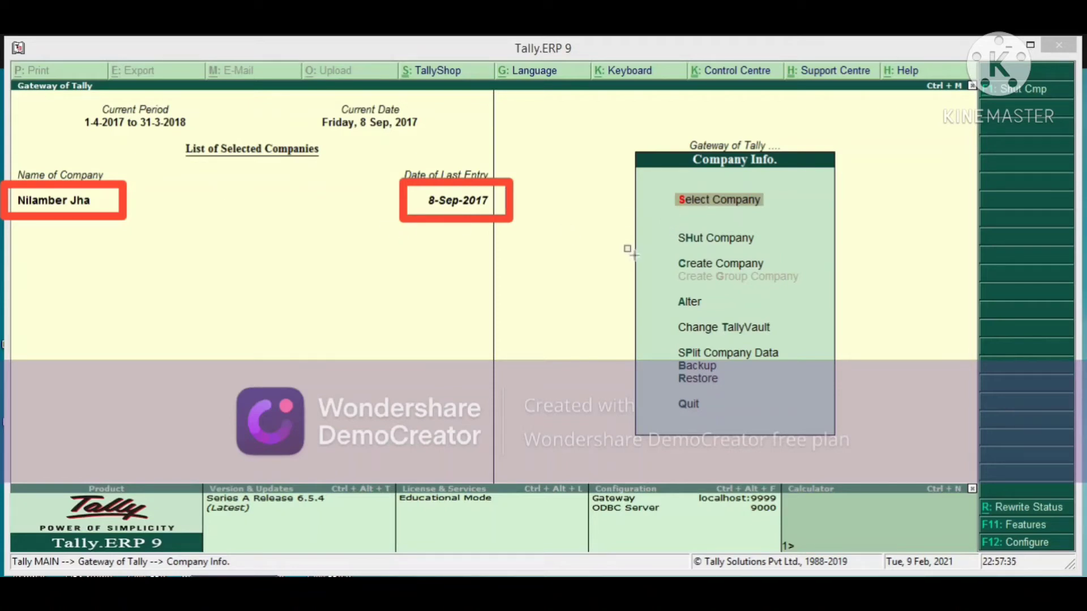
# Mark Shut Company and frame Alter in the Company Info menu, and clear the annotations
pyautogui.click(667, 245)
pyautogui.moveTo(668, 245); pyautogui.dragTo(770, 245)
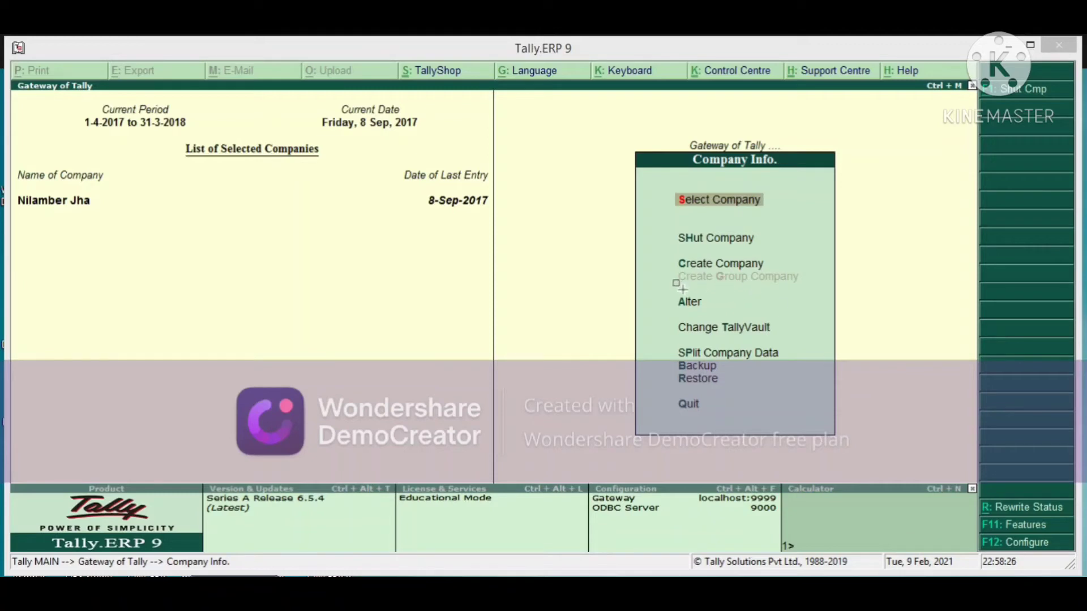
pyautogui.moveTo(665, 287)
pyautogui.mouseDown()
pyautogui.moveTo(673, 311)
pyautogui.moveTo(723, 309)
pyautogui.mouseUp()
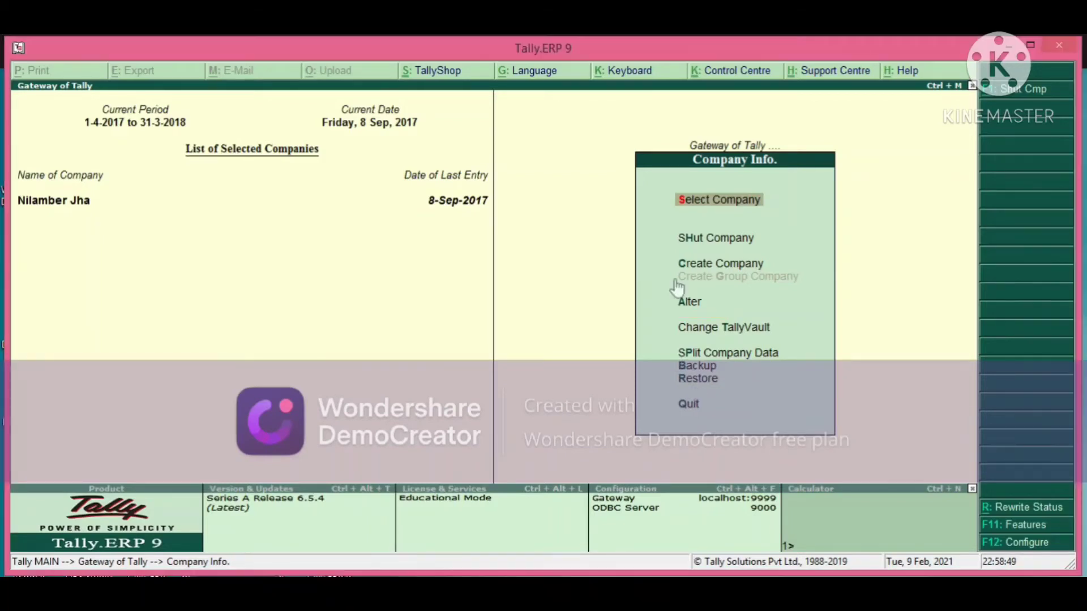
# Open the Company Creation form with the Create Company command
pyautogui.press('Down')
pyautogui.press('Down')
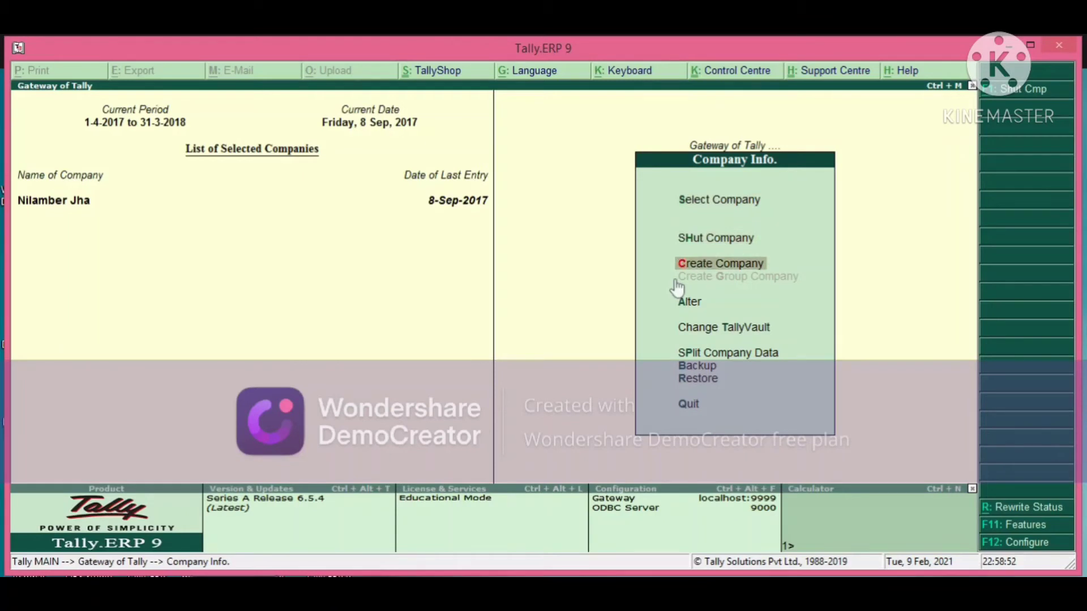
pyautogui.press('Return')
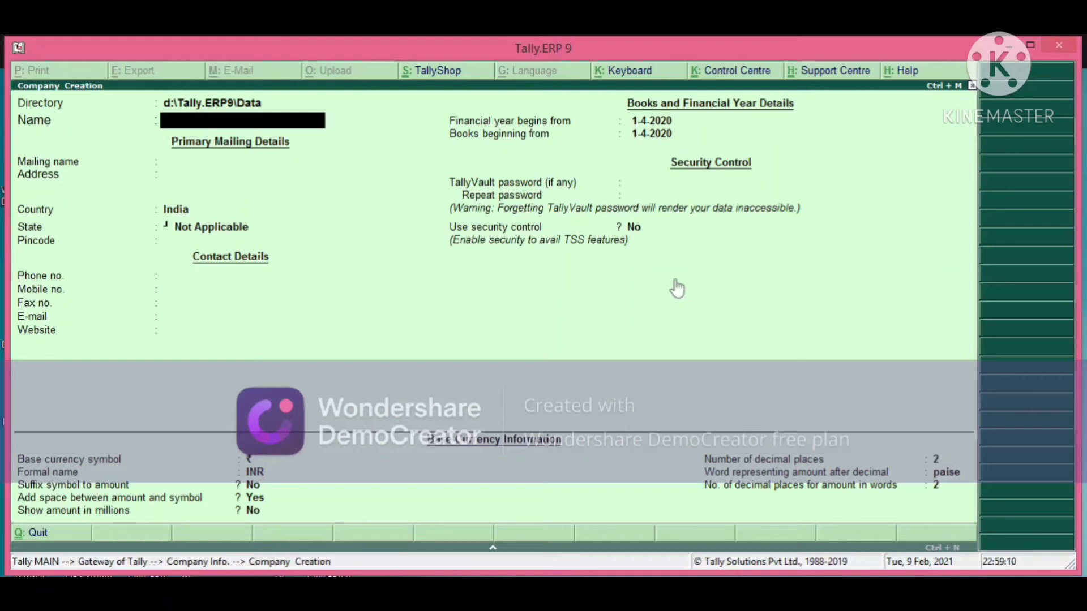
# Return to the Directory field and frame the Directory and Name fields with rectangles
pyautogui.press('BackSpace')
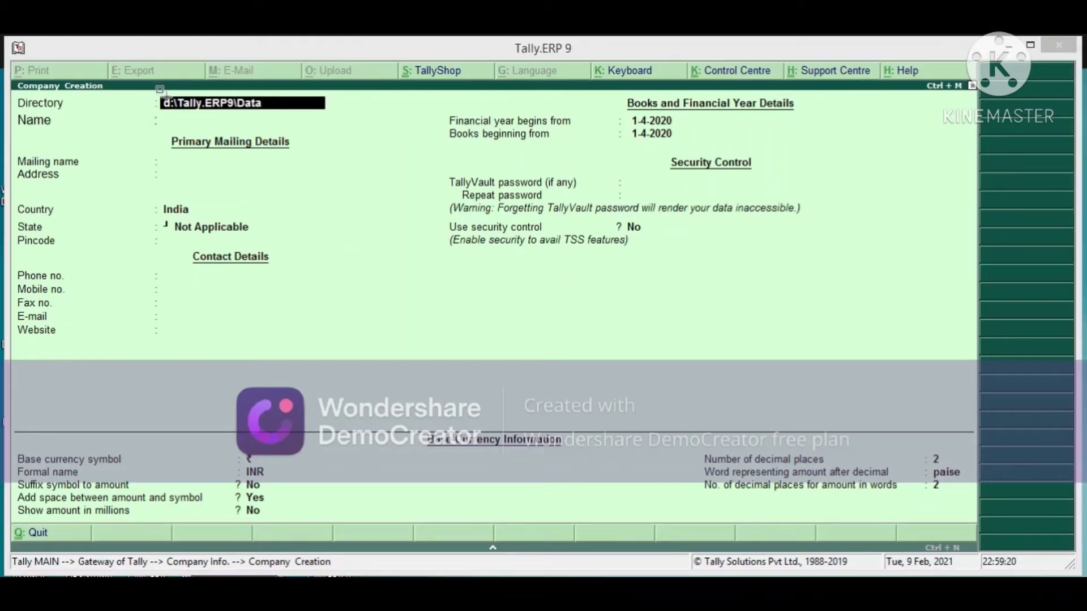
pyautogui.moveTo(143, 89)
pyautogui.mouseDown()
pyautogui.moveTo(170, 111)
pyautogui.moveTo(344, 121)
pyautogui.mouseUp()
pyautogui.moveTo(145, 108); pyautogui.dragTo(335, 126)
# Name the company ABC Ltd, accept the same mailing name, and enter the company's postal address
pyautogui.click(227, 120)
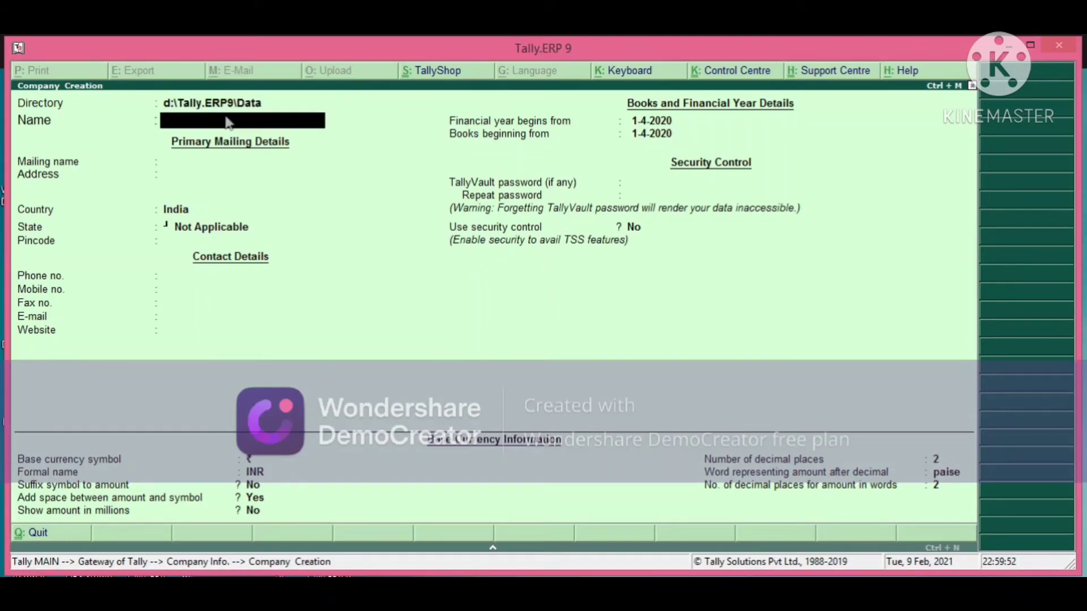
pyautogui.write('ABC Ltd')
pyautogui.press('Return')
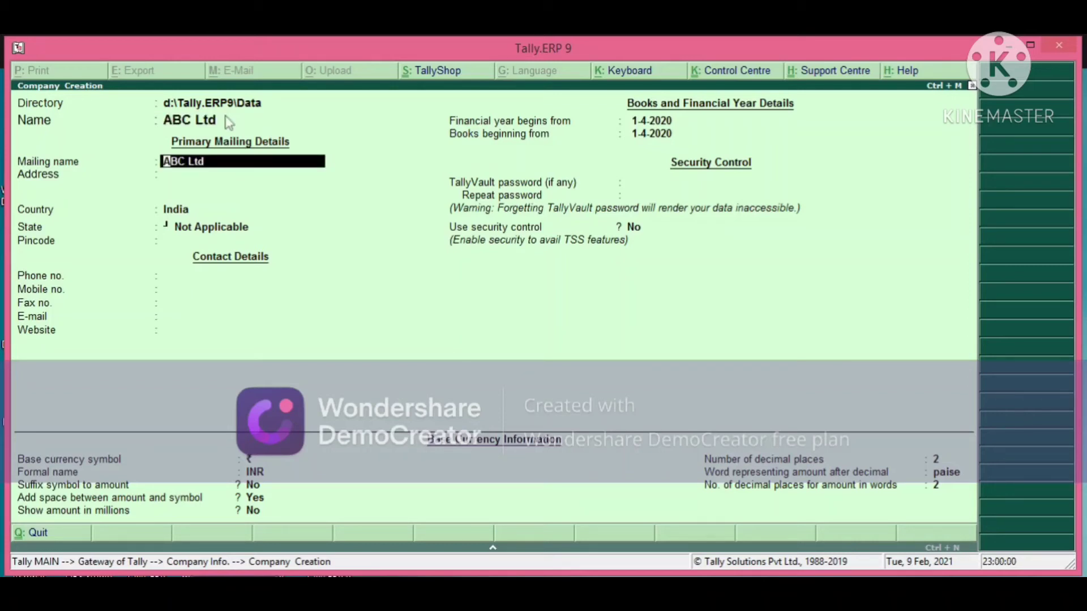
pyautogui.press('Return')
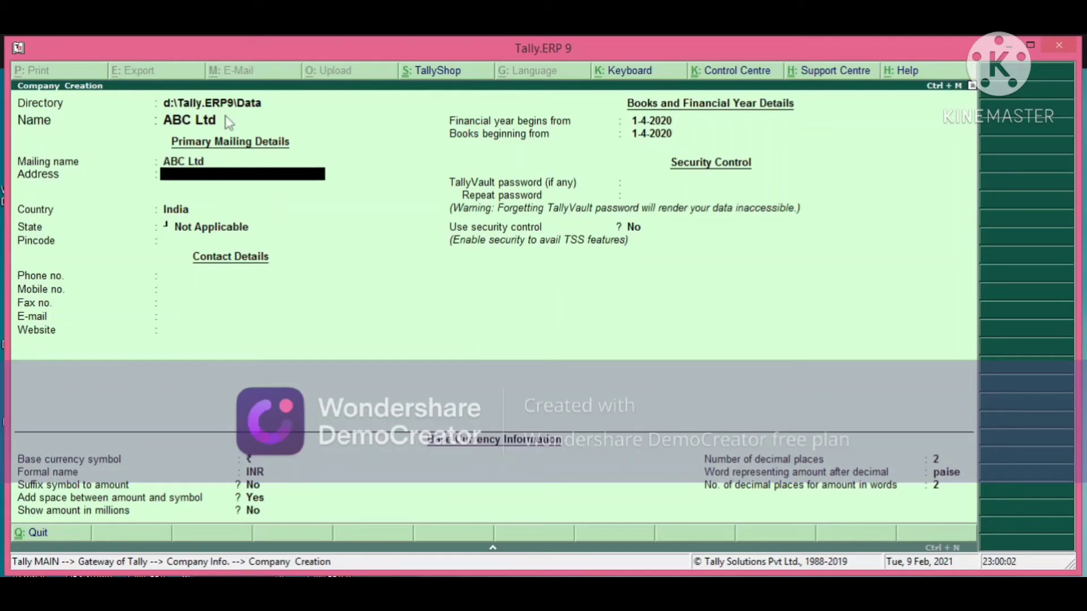
pyautogui.write('R-45, Delhi')
pyautogui.press('Return')
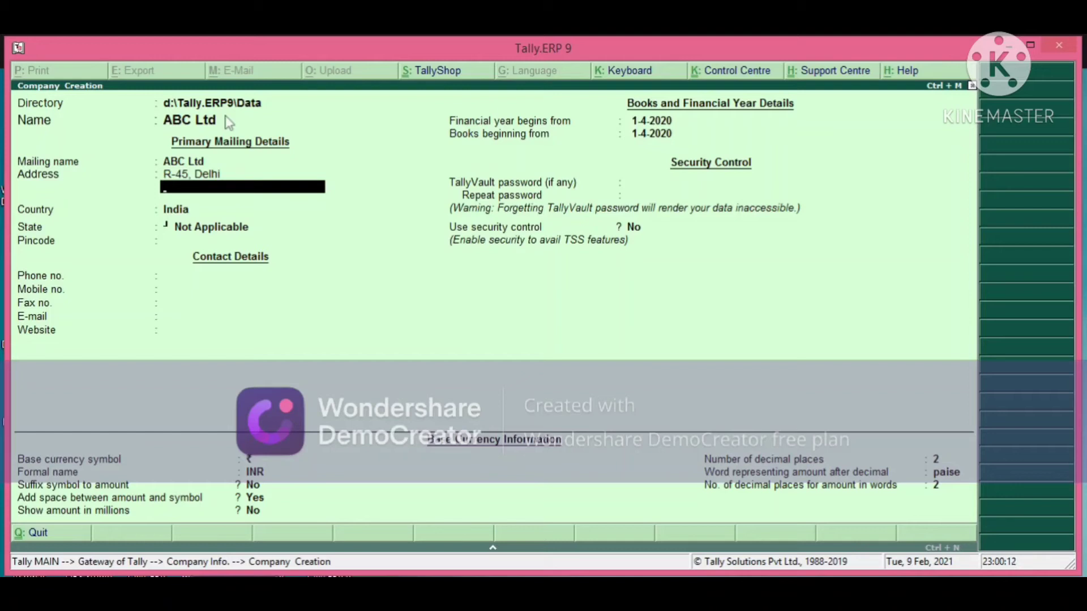
pyautogui.press('Return')
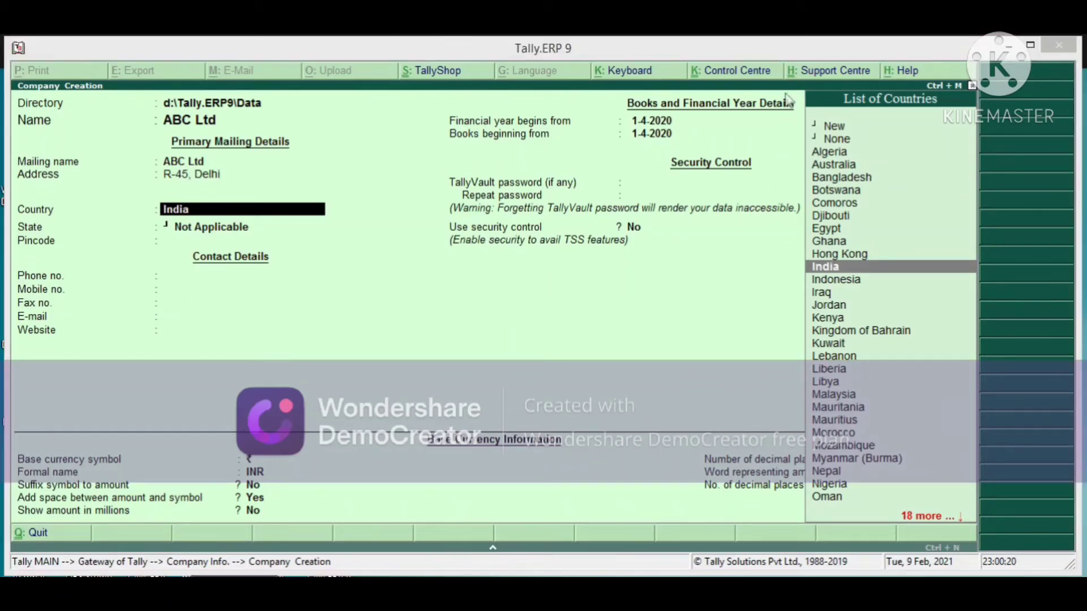
# Frame the list of countries, keep India as the country, and set the state to Delhi
pyautogui.moveTo(802, 177)
pyautogui.mouseDown()
pyautogui.moveTo(912, 173)
pyautogui.moveTo(1002, 245)
pyautogui.moveTo(1035, 378)
pyautogui.moveTo(1031, 513)
pyautogui.moveTo(999, 538)
pyautogui.mouseUp()
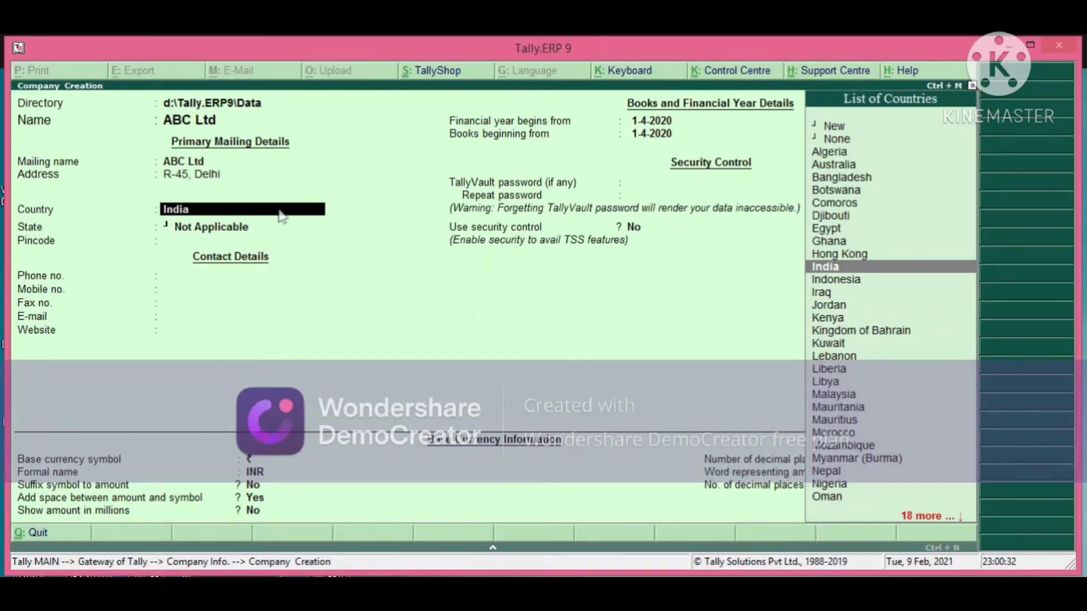
pyautogui.press('Return')
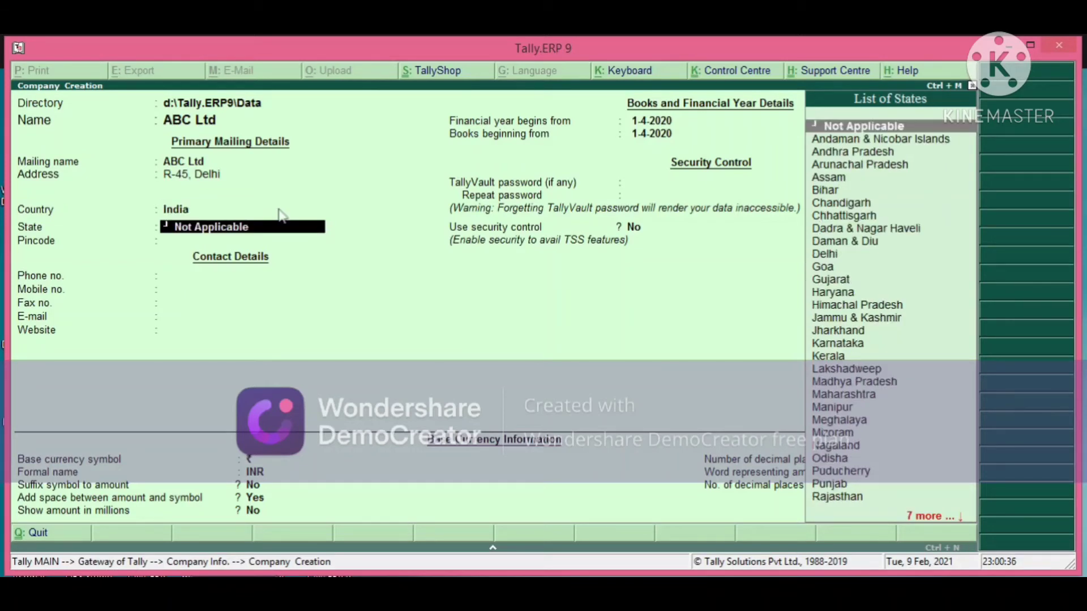
pyautogui.write('D')
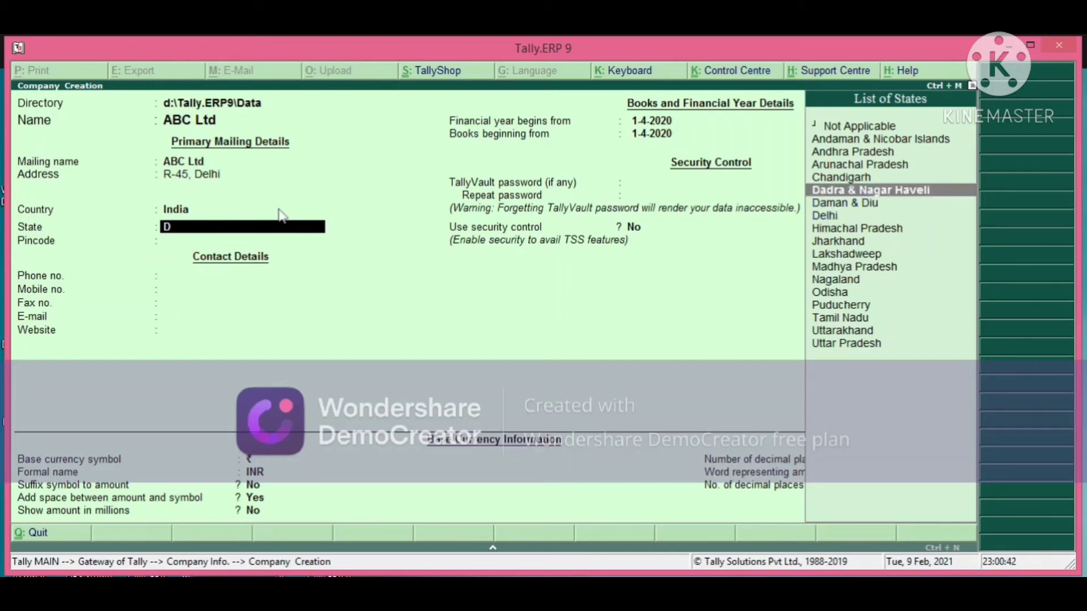
pyautogui.press('Down')
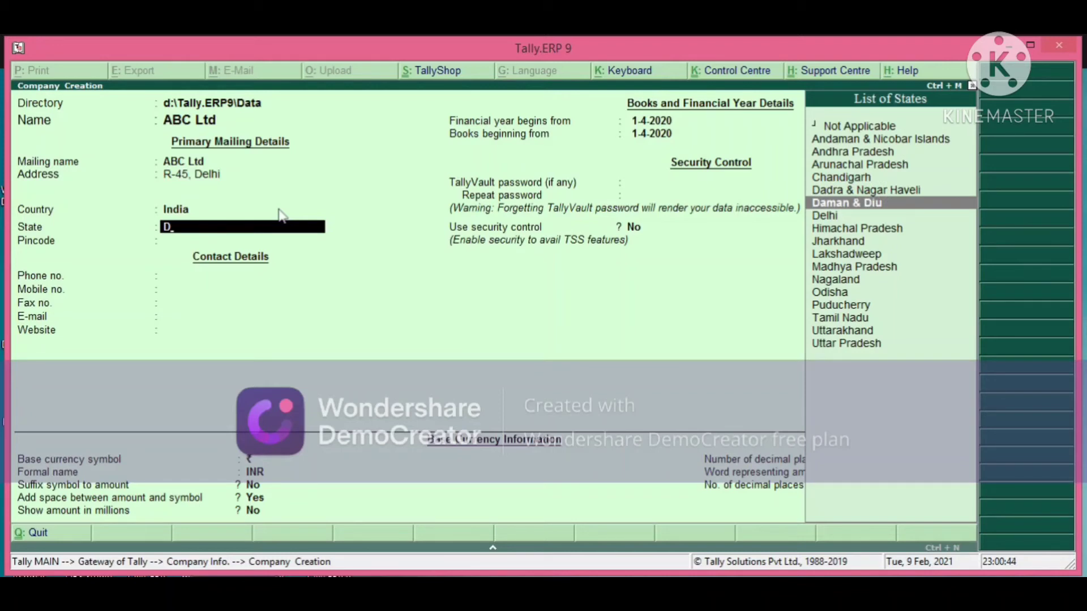
pyautogui.press('Down')
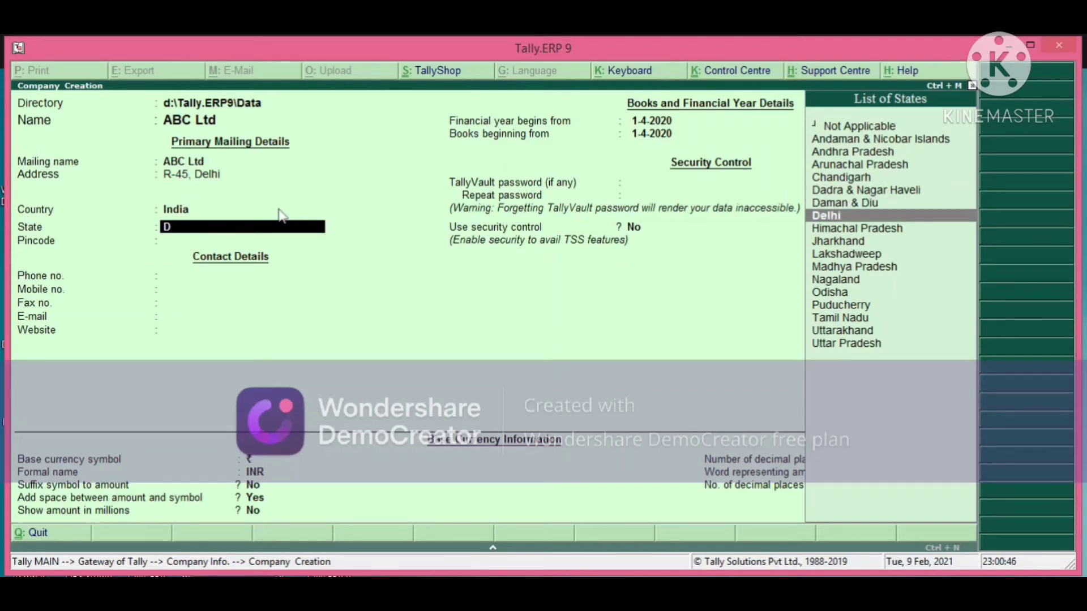
pyautogui.press('Return')
# Enter the company's postal pincode and leave the phone, mobile, fax, e-mail and website fields blank
pyautogui.write('1')
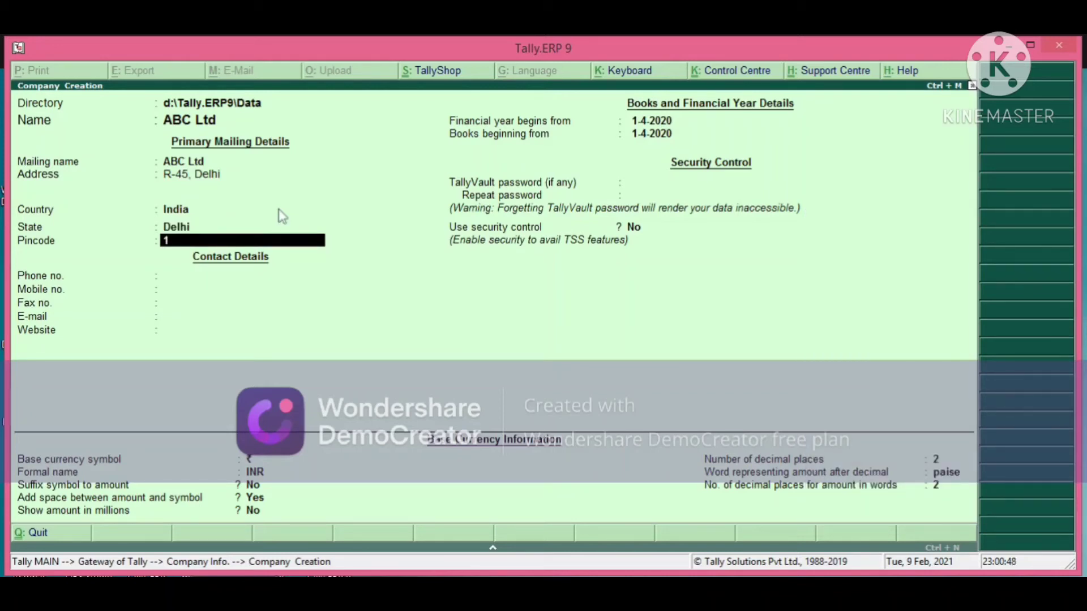
pyautogui.write('10098')
pyautogui.press('Return')
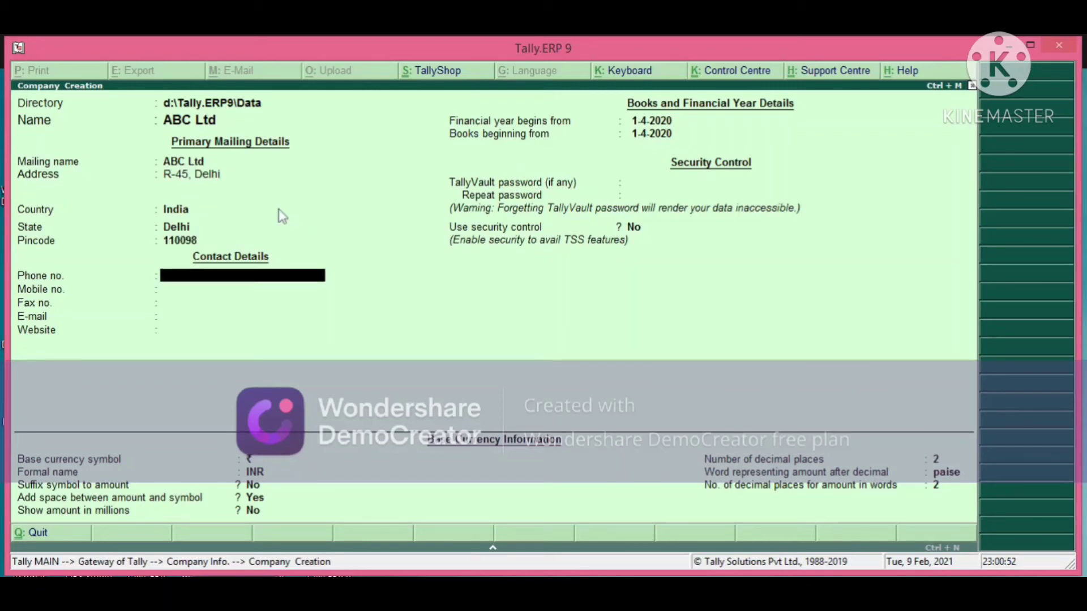
pyautogui.press('Return')
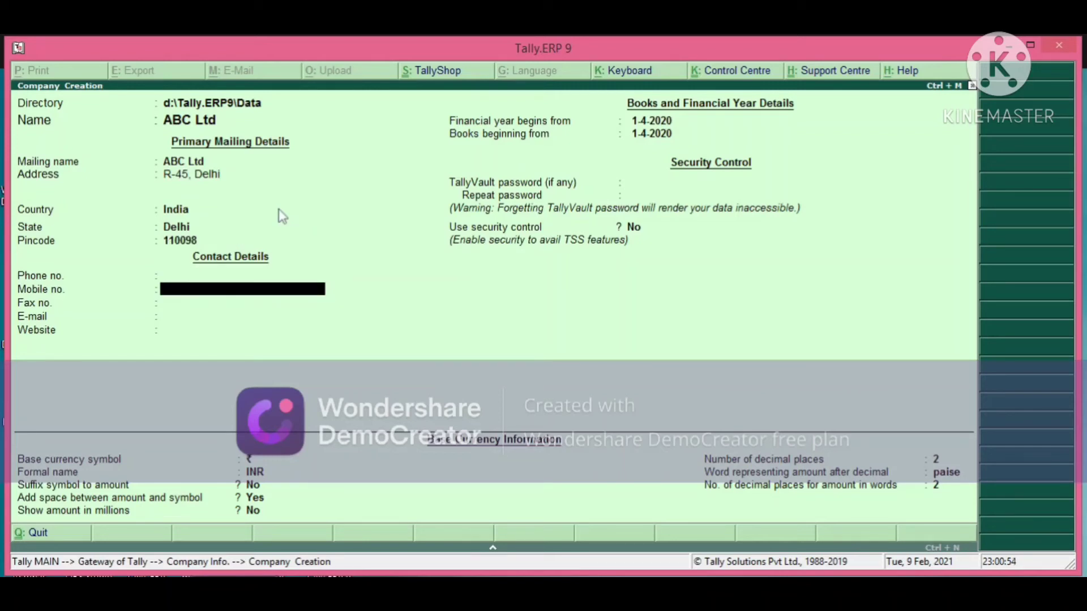
pyautogui.press('Return')
pyautogui.press('Return')
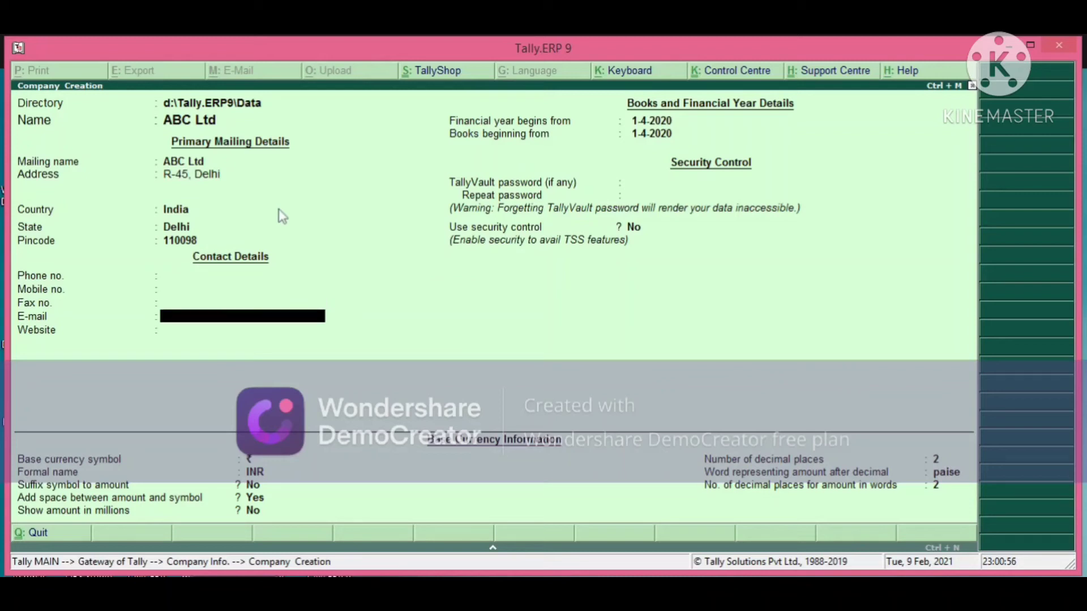
pyautogui.press('Return')
pyautogui.press('Return')
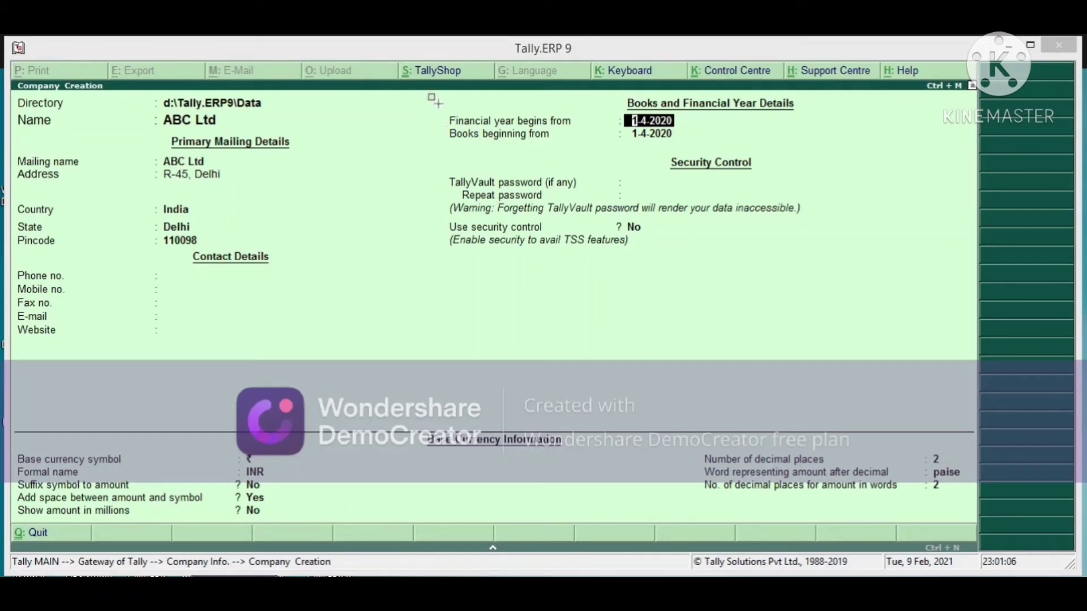
# Frame the financial year and books beginning dates with a rectangle, and keep 1-4-2020 for both
pyautogui.moveTo(430, 98)
pyautogui.mouseDown()
pyautogui.moveTo(453, 151)
pyautogui.moveTo(708, 152)
pyautogui.mouseUp()
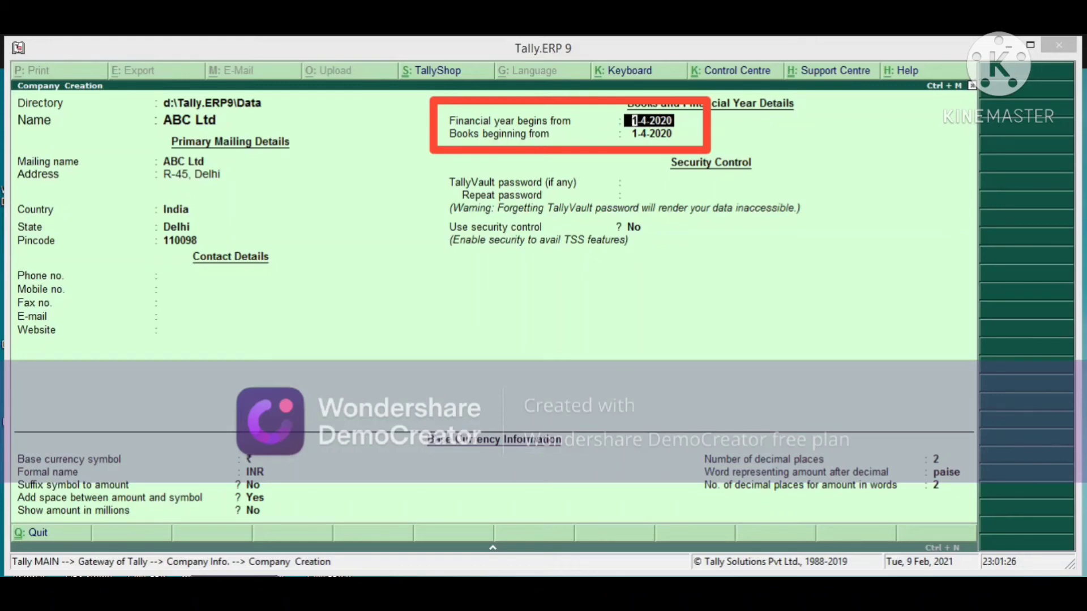
pyautogui.click(717, 589)
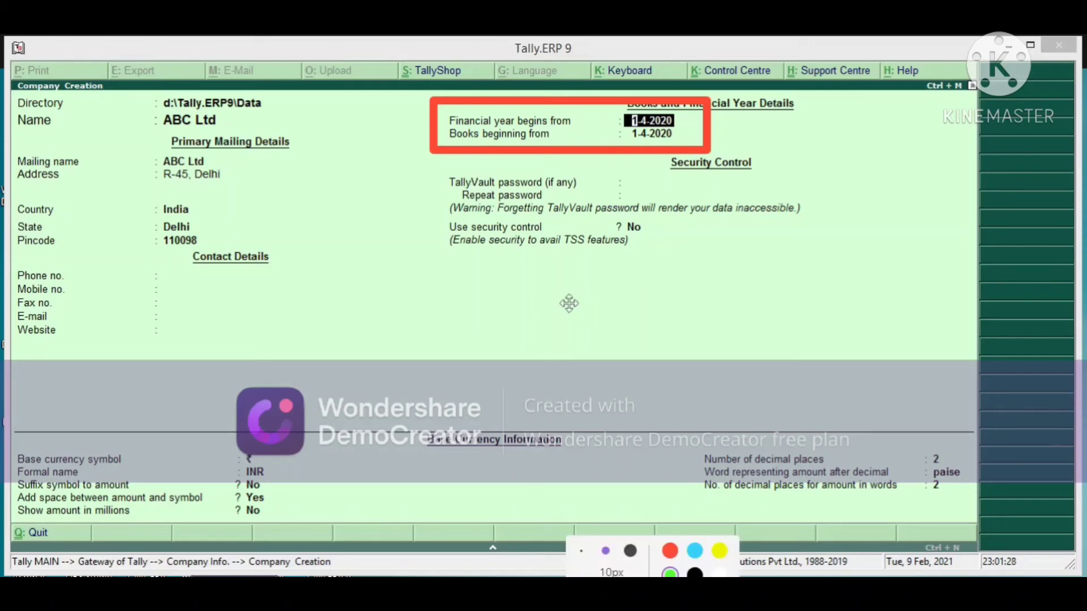
pyautogui.moveTo(391, 186)
pyautogui.mouseDown()
pyautogui.moveTo(487, 141)
pyautogui.moveTo(519, 142)
pyautogui.mouseUp()
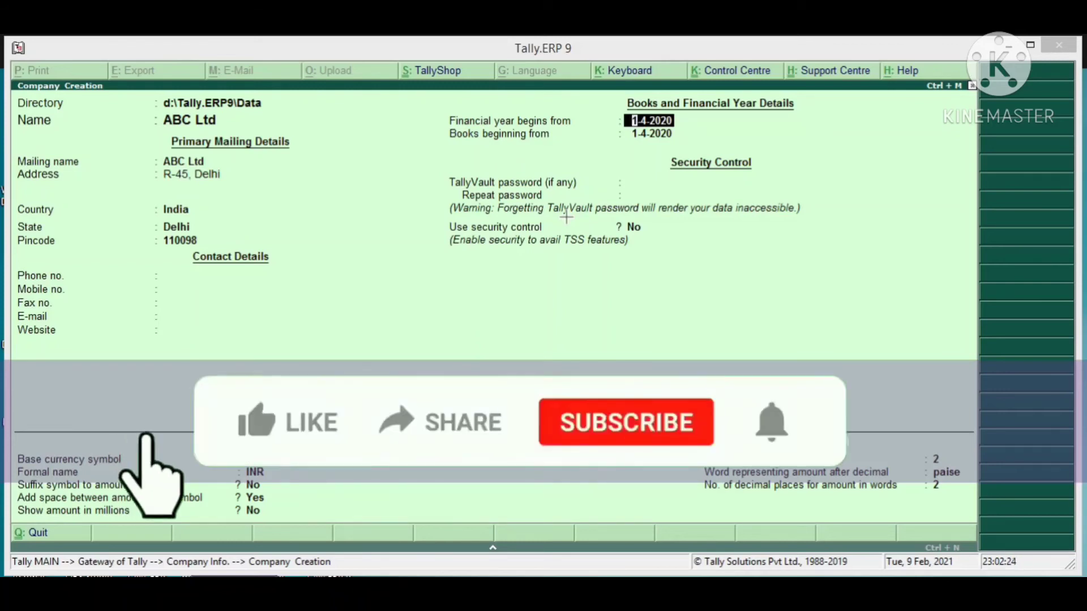
pyautogui.click(641, 137)
pyautogui.press('Return')
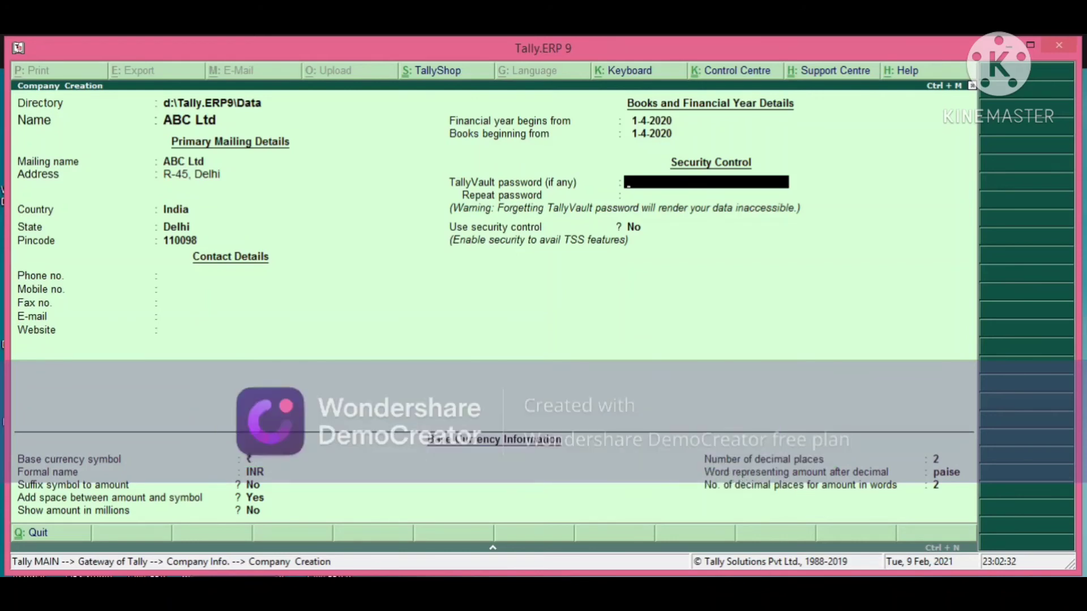
# Frame the TallyVault password fields with a red rectangle, leave them blank, and keep Use security control at No
pyautogui.click(692, 583)
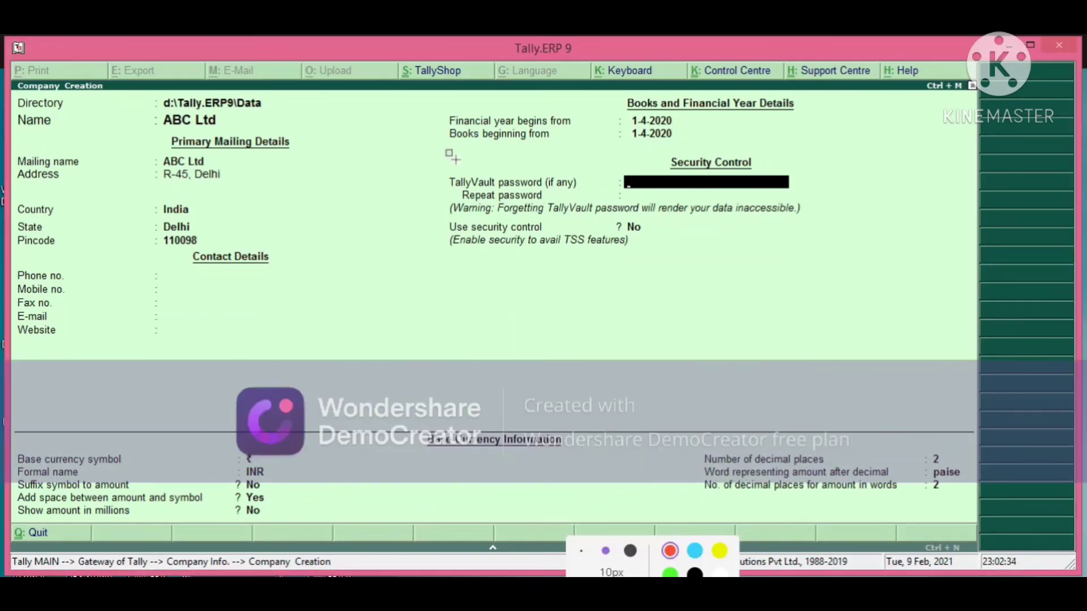
pyautogui.moveTo(437, 163)
pyautogui.mouseDown()
pyautogui.moveTo(468, 272)
pyautogui.moveTo(589, 260)
pyautogui.moveTo(589, 195)
pyautogui.moveTo(815, 213)
pyautogui.mouseUp()
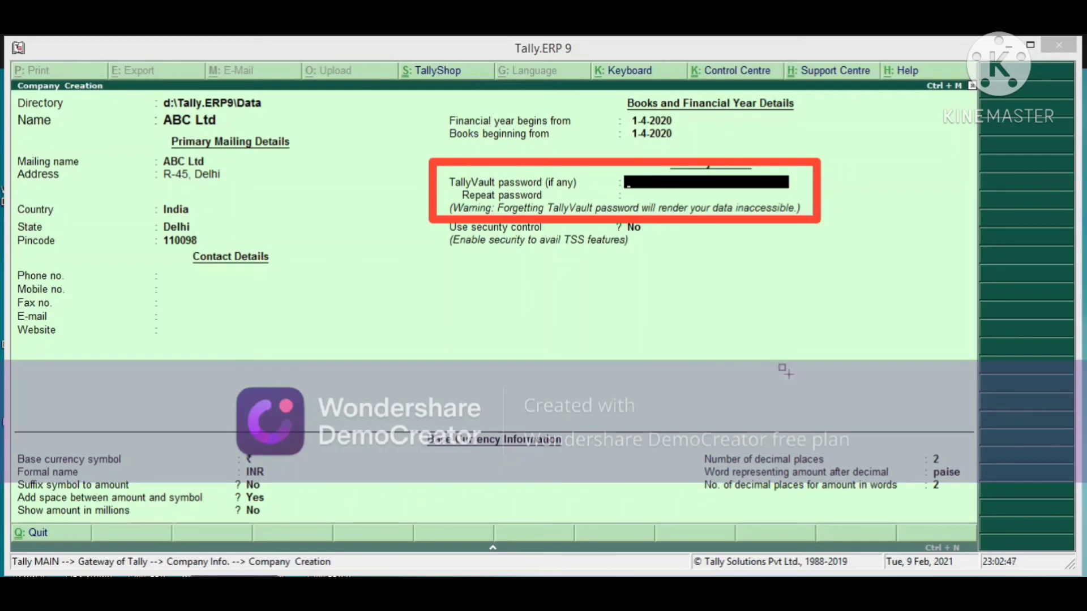
pyautogui.press('Escape')
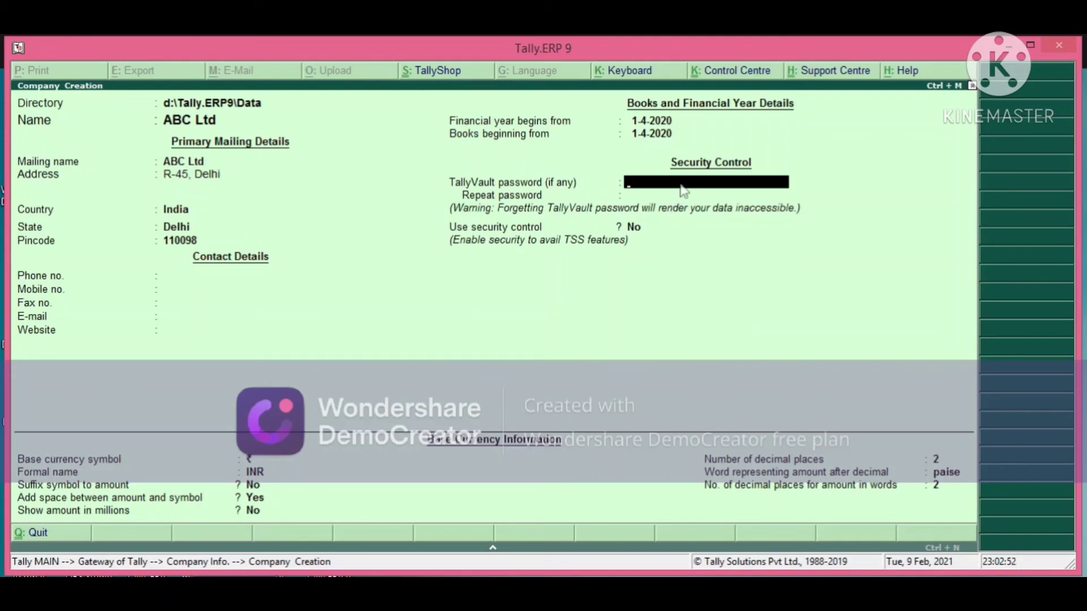
pyautogui.press('Return')
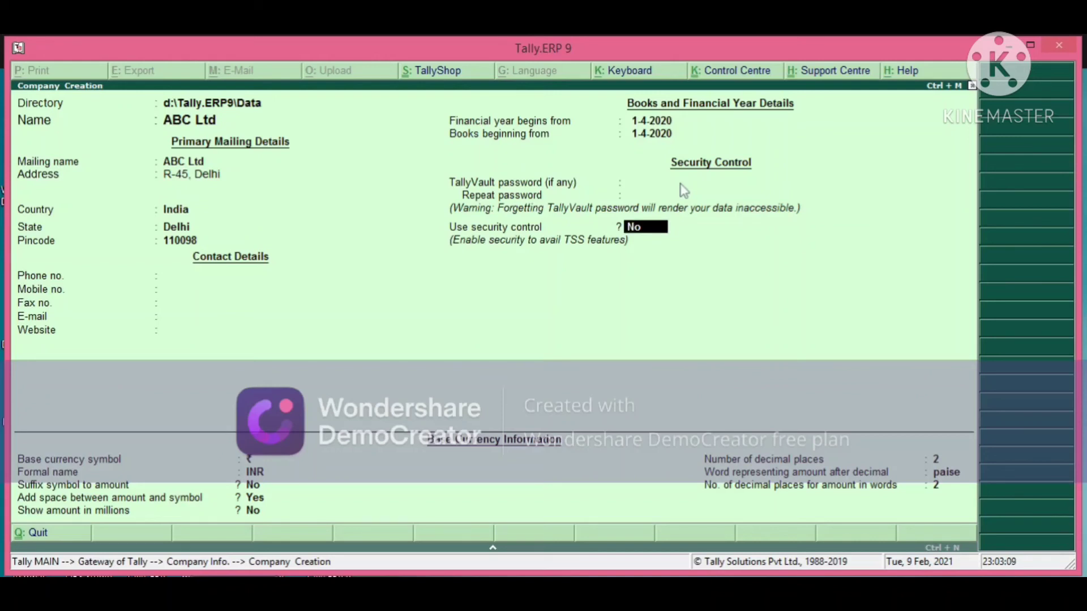
pyautogui.press('Return')
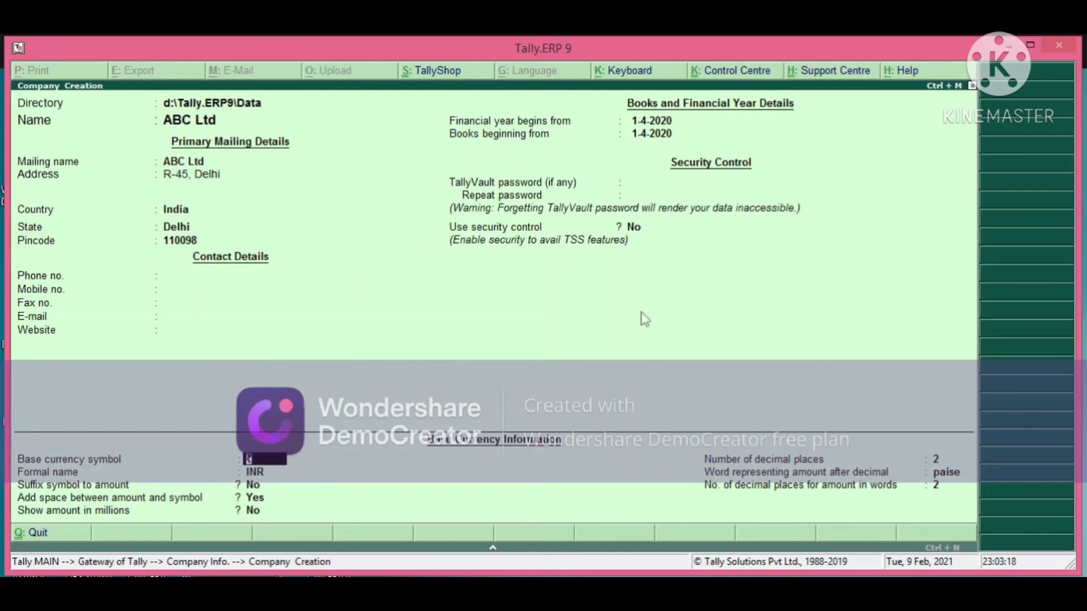
# Keep the base currency as ₹ with formal name INR, no symbol suffix, a space between amount and symbol, and no amounts in millions
pyautogui.press('Return')
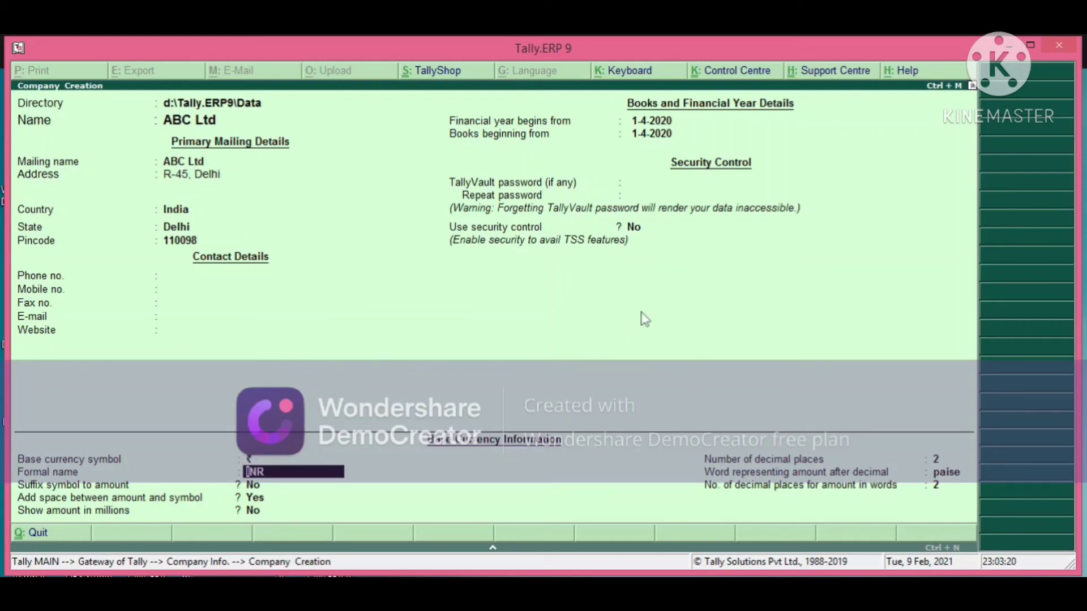
pyautogui.press('Return')
pyautogui.press('Return')
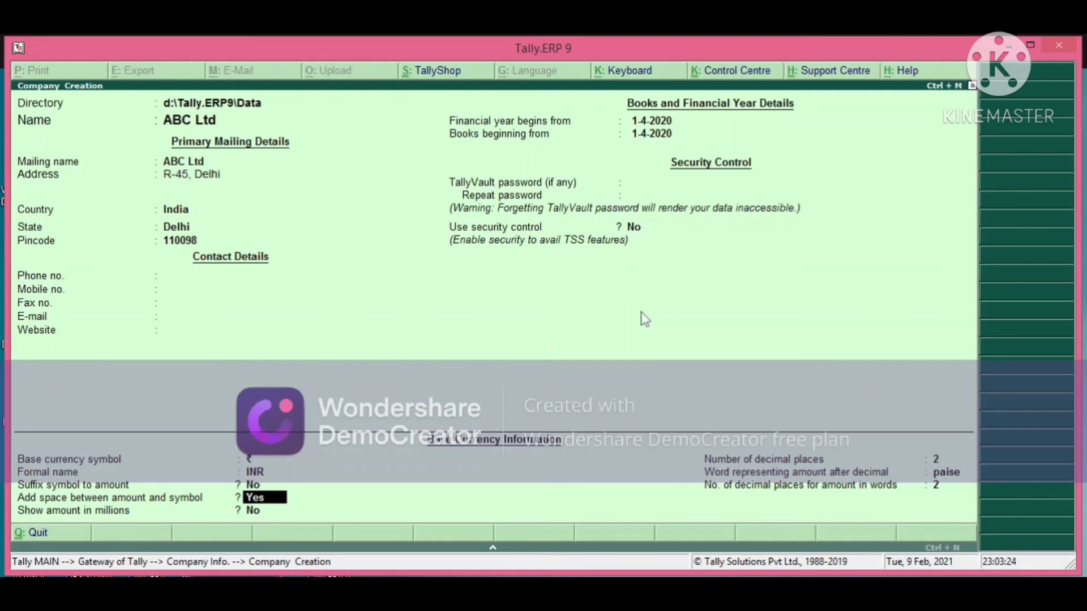
pyautogui.press('Return')
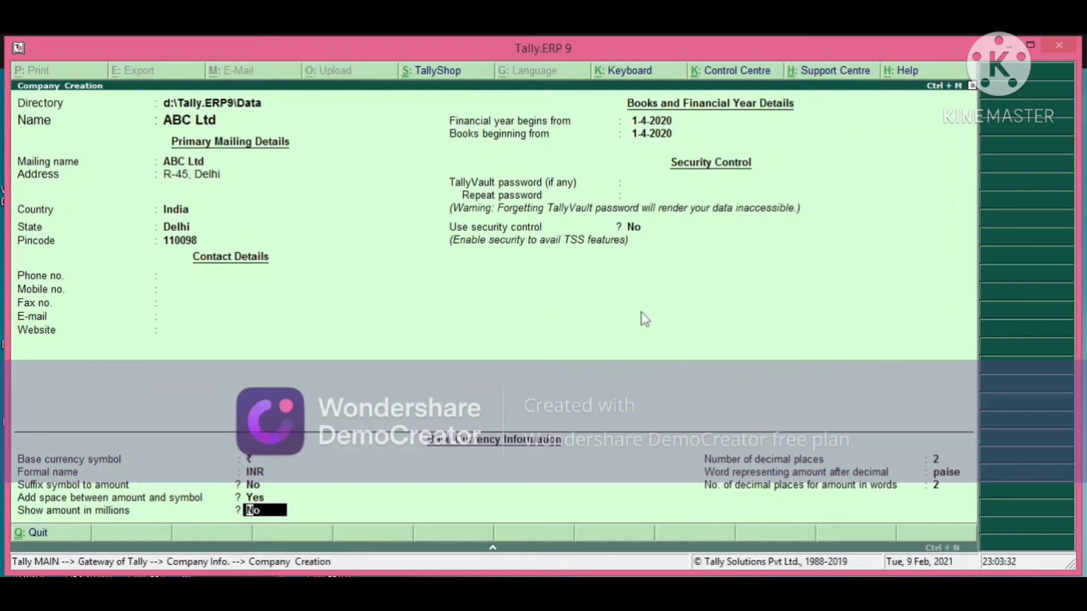
pyautogui.press('Return')
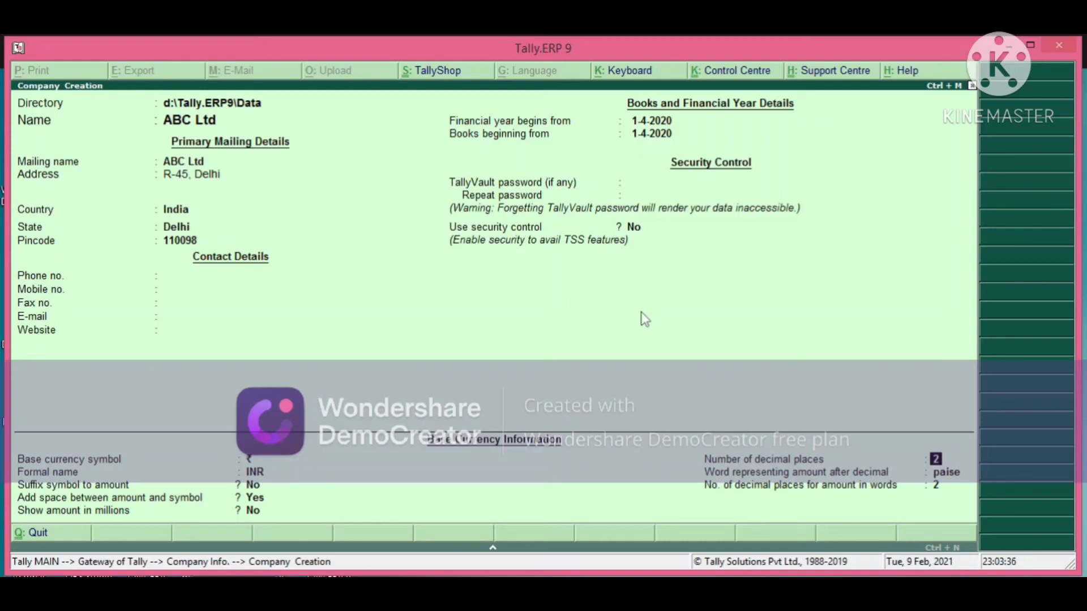
# Keep 2 decimal places, paise as the decimal word and 2 decimals for amounts in words, and accept the company creation
pyautogui.press('Return')
pyautogui.press('Return')
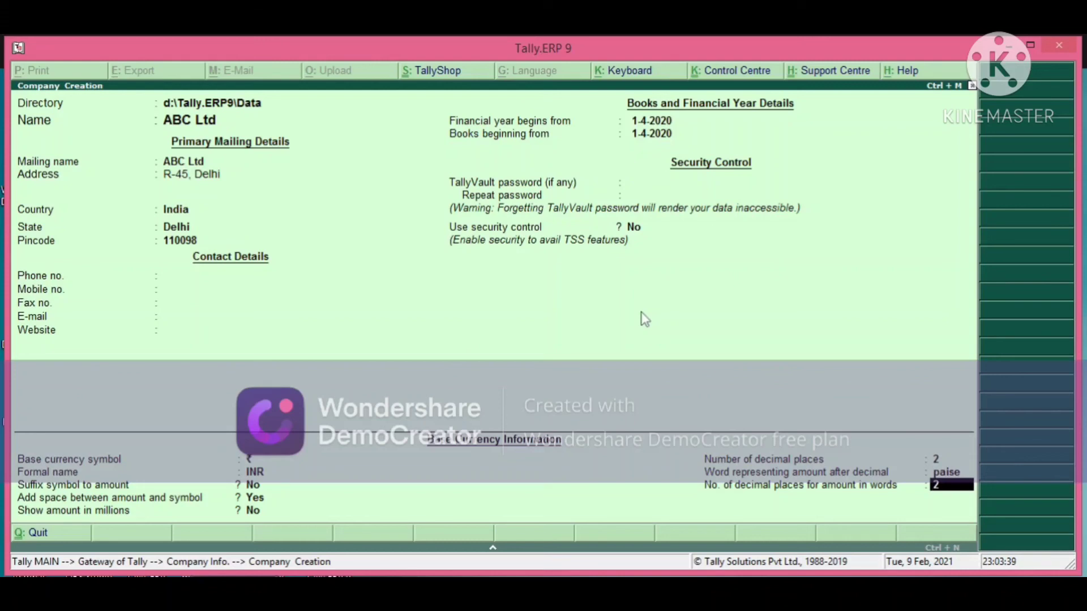
pyautogui.press('Return')
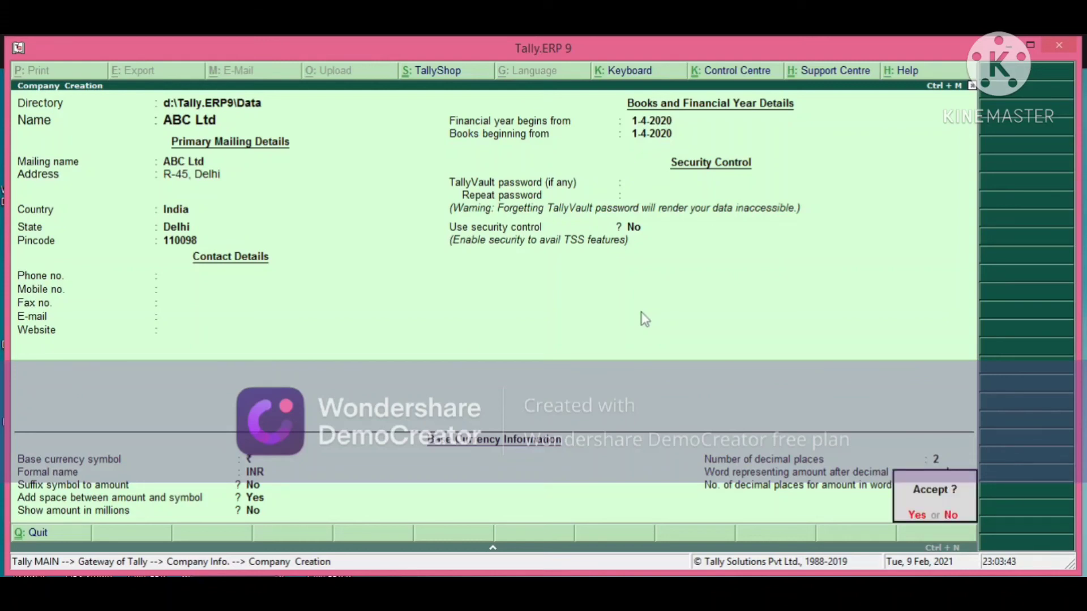
pyautogui.press('Return')
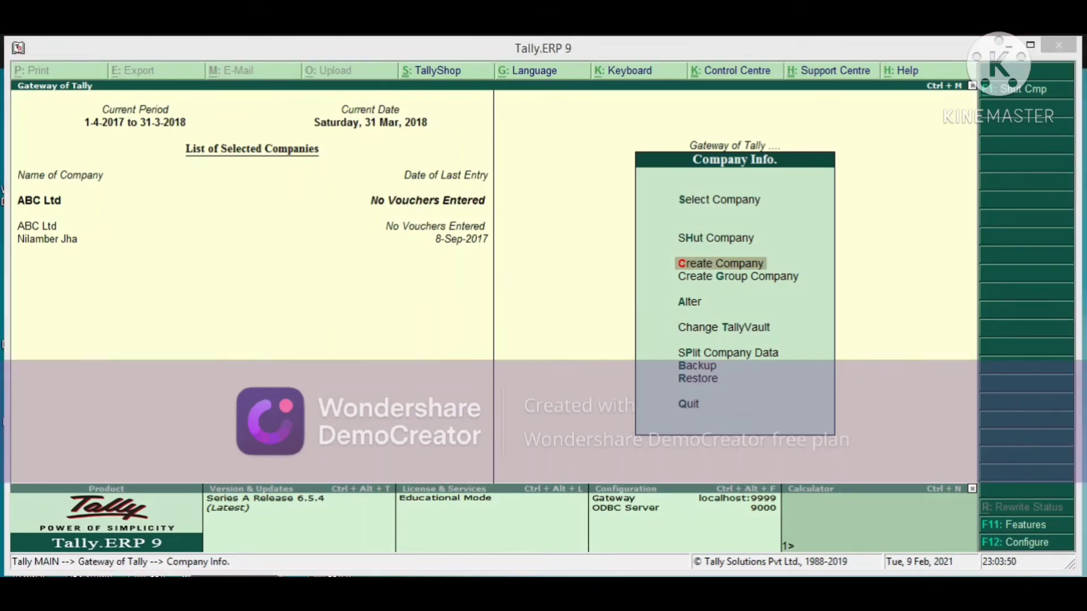
# Frame the ABC Ltd entry in the List of Selected Companies, clear the drawing, and return to the Gateway of Tally
pyautogui.click(652, 600)
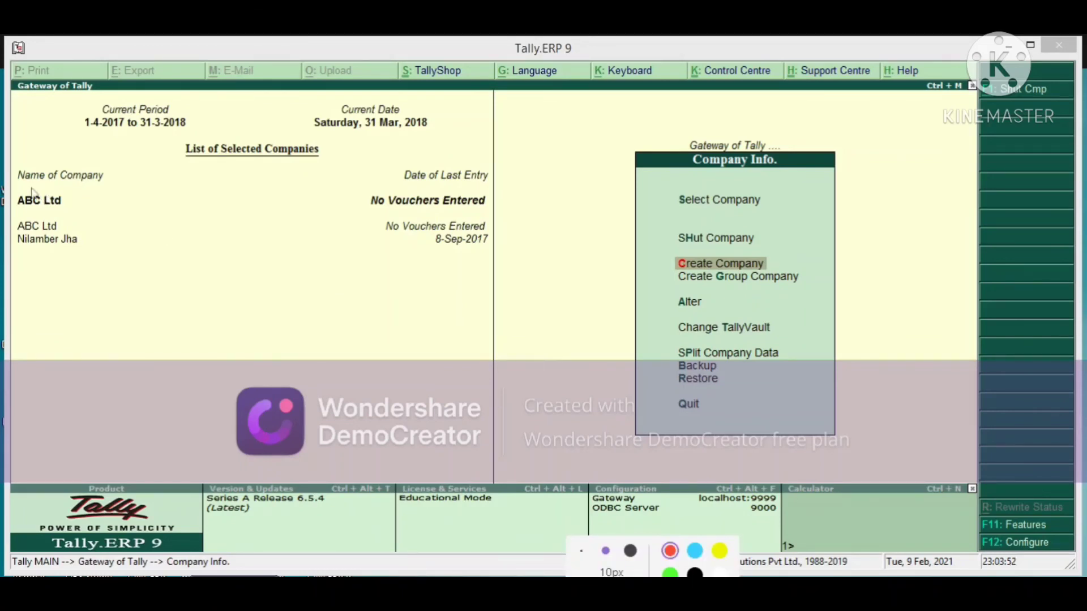
pyautogui.moveTo(19, 184)
pyautogui.mouseDown()
pyautogui.moveTo(27, 247)
pyautogui.moveTo(55, 252)
pyautogui.mouseUp()
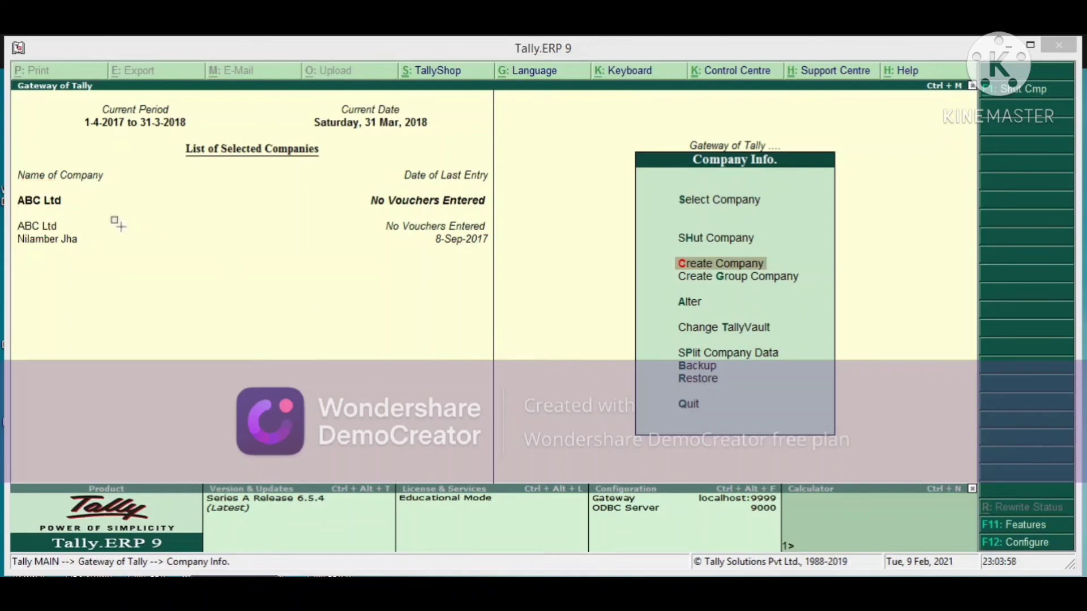
pyautogui.moveTo(2, 180)
pyautogui.mouseDown()
pyautogui.moveTo(13, 220)
pyautogui.moveTo(498, 216)
pyautogui.mouseUp()
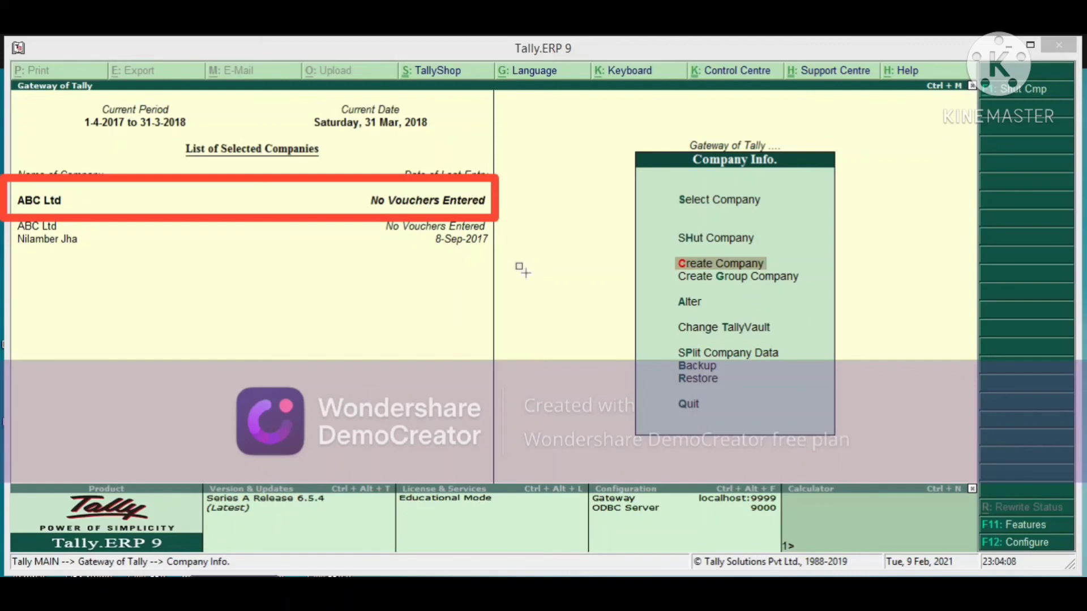
pyautogui.hotkey('ctrl', 'z')
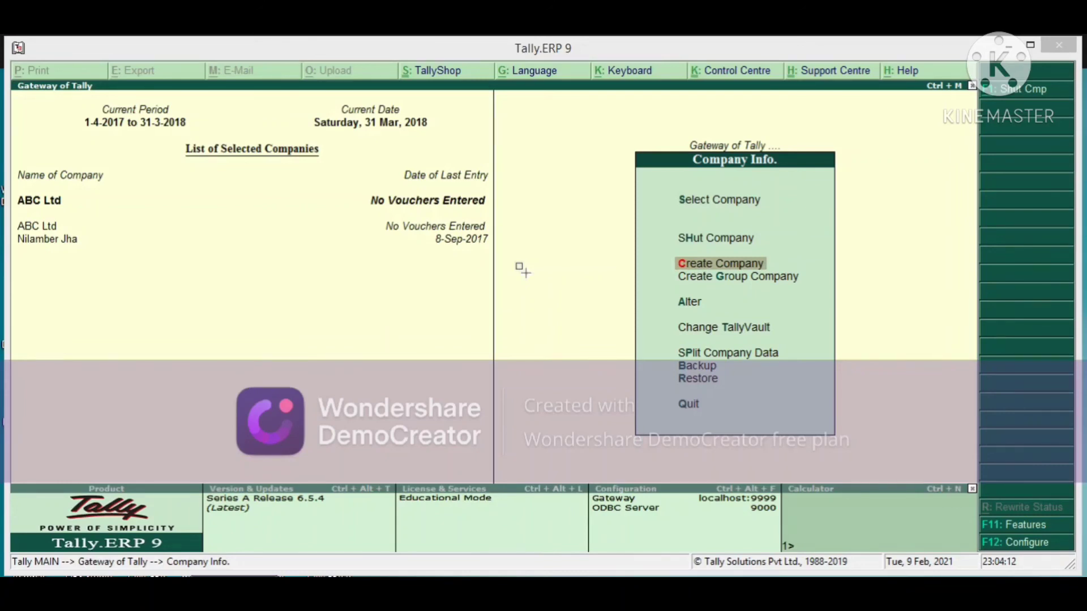
pyautogui.click(522, 270)
pyautogui.press('Escape')
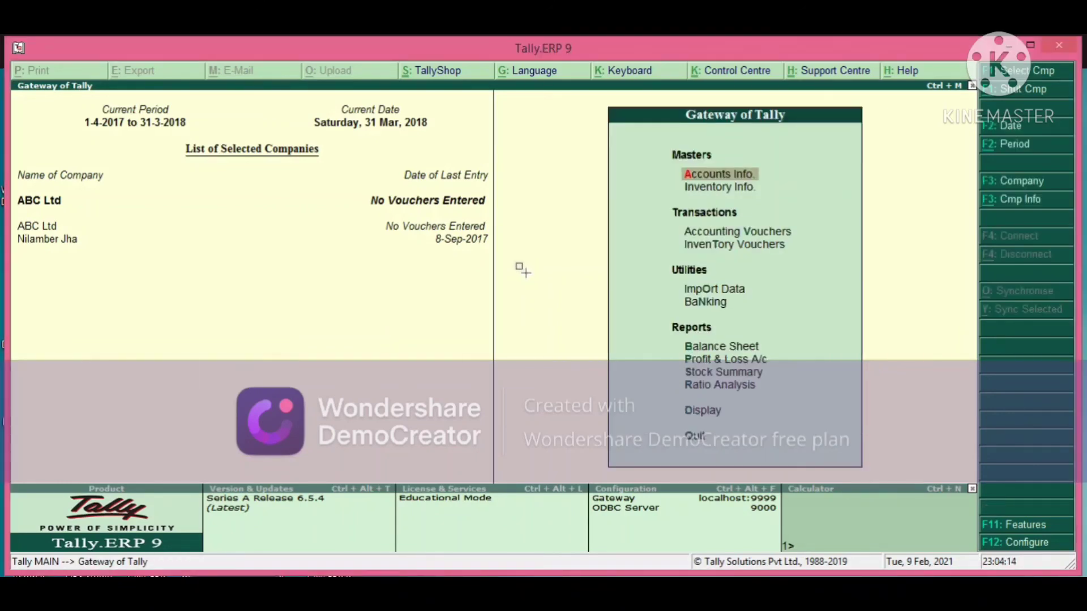